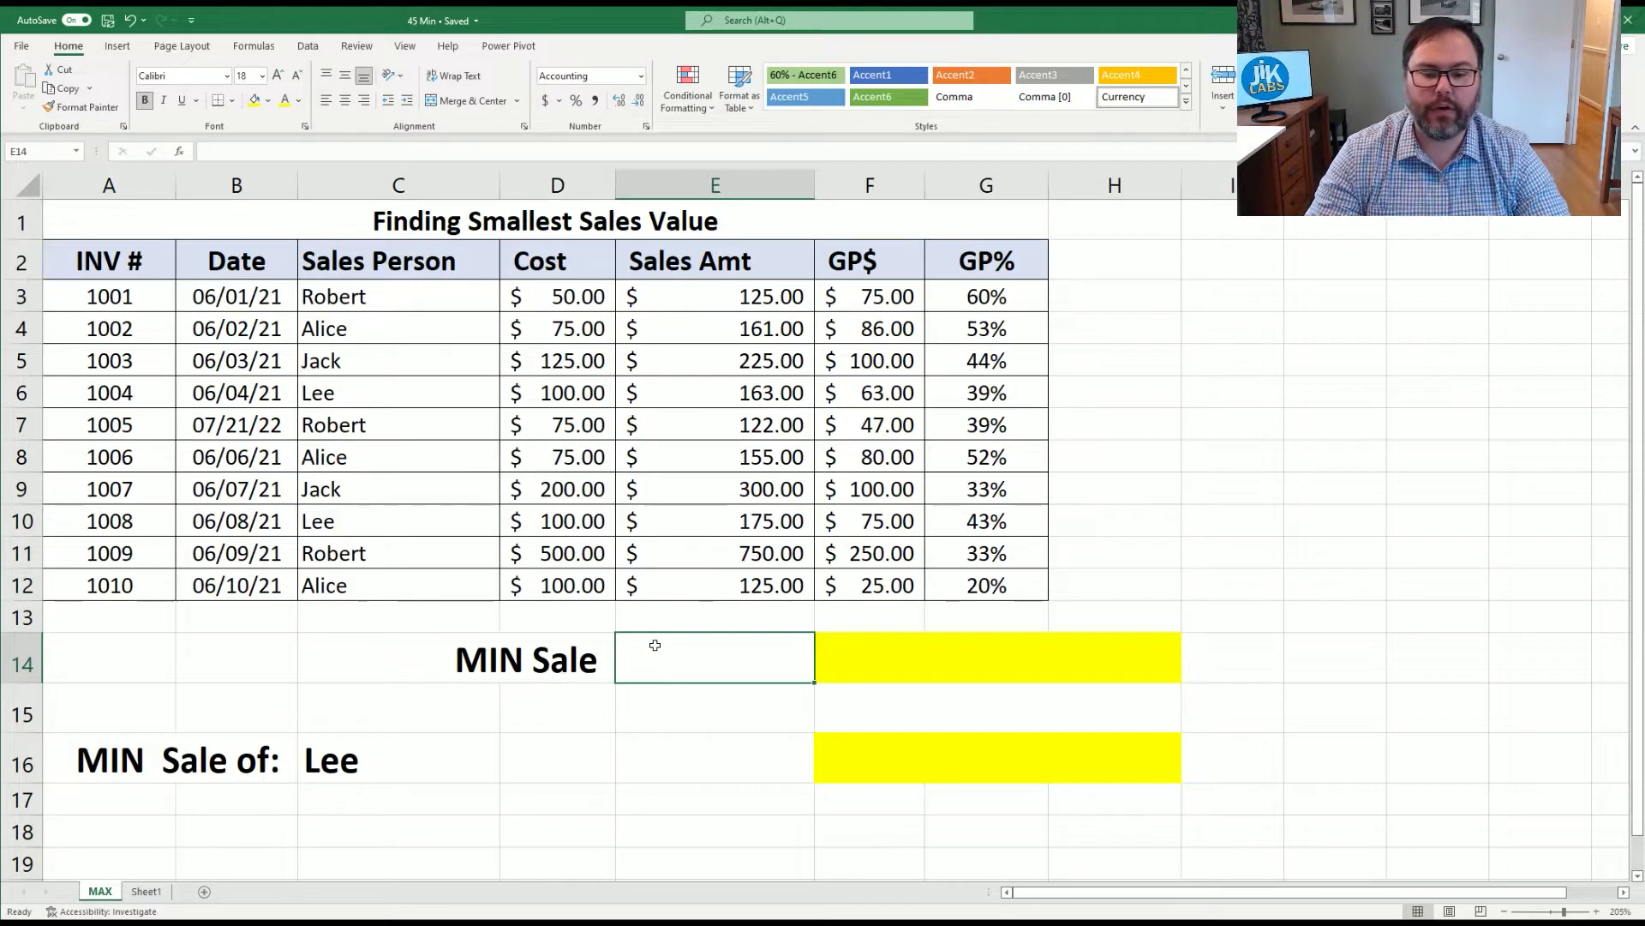
Enter =MIN(E3:E12) in cell E14 to find the smallest sales amount
type("=min")
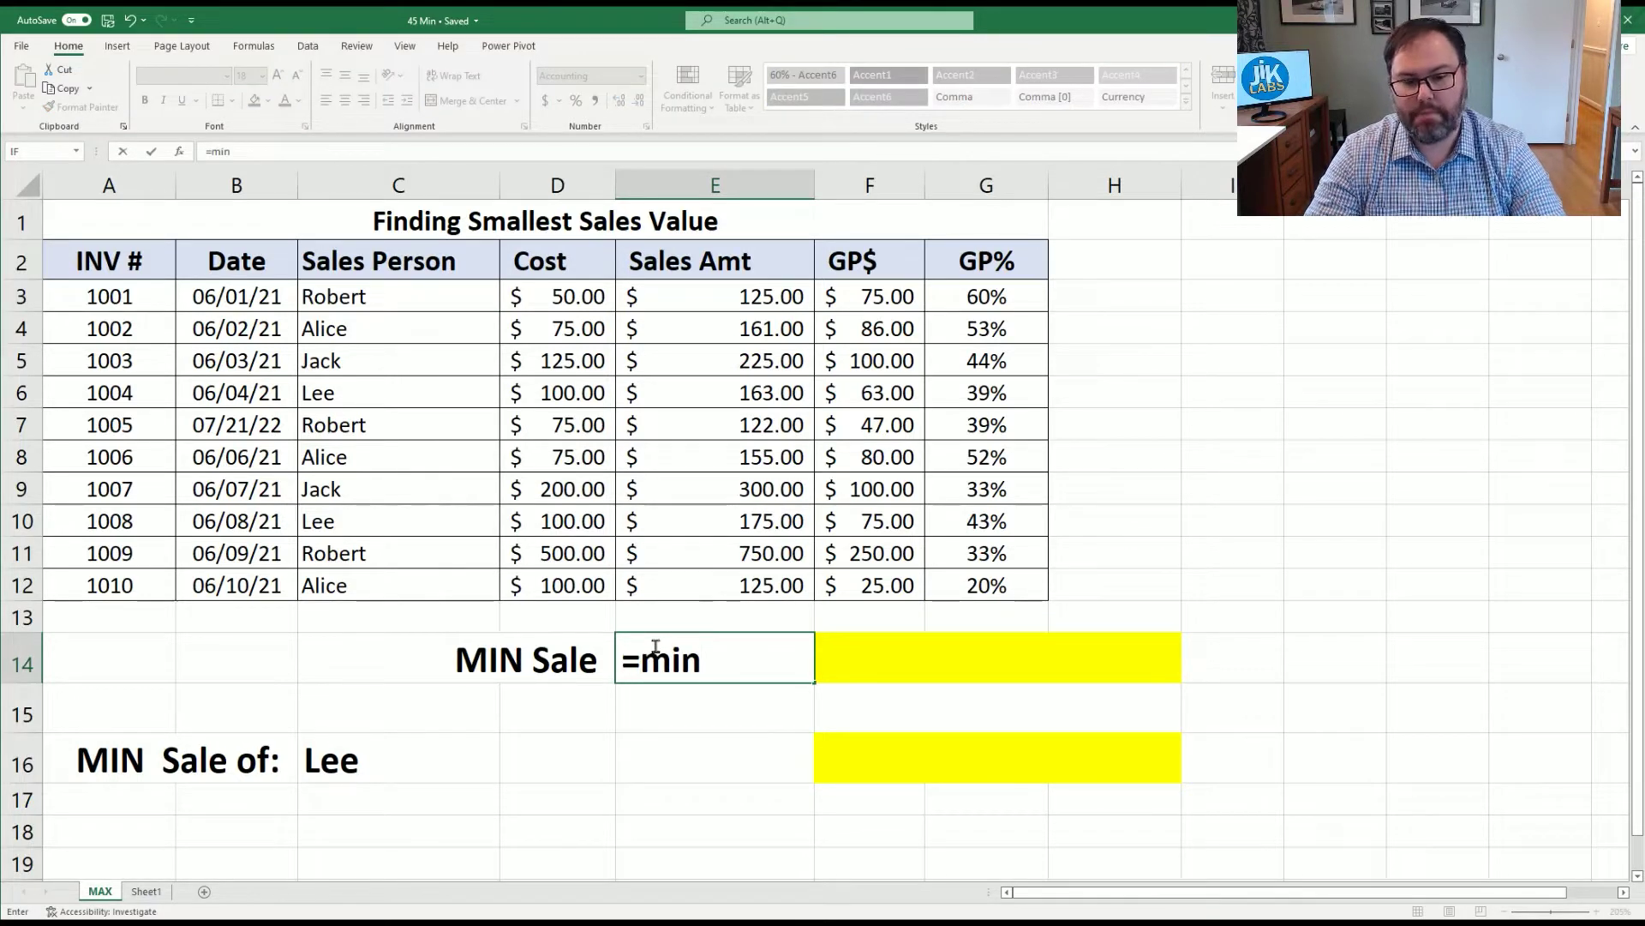
key("Tab")
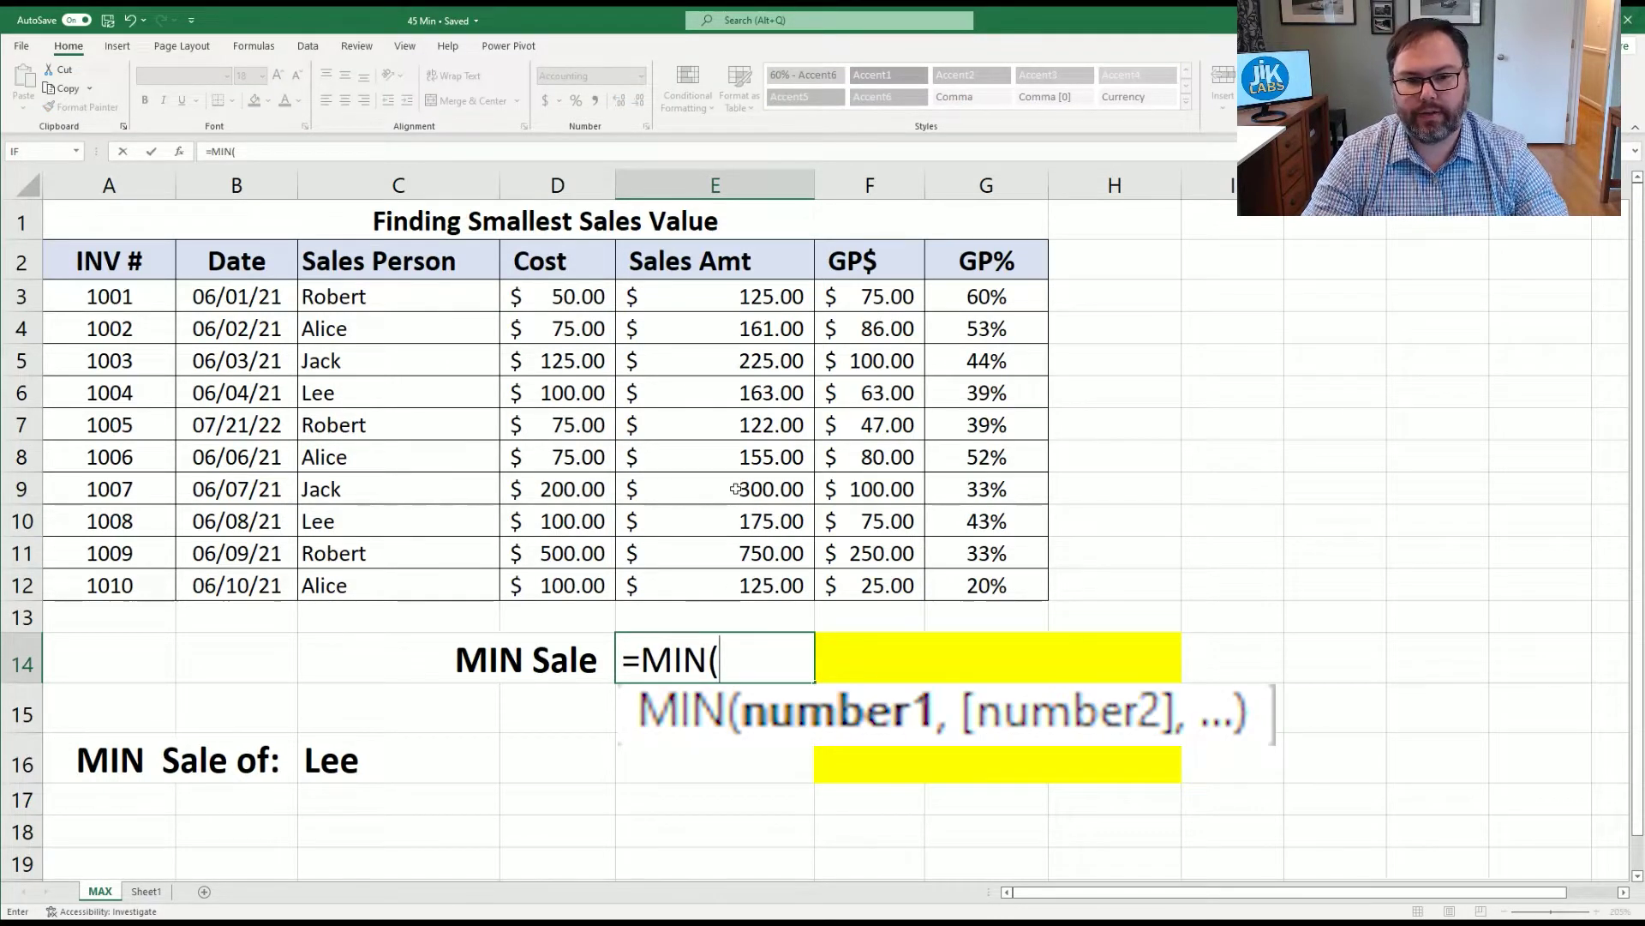
left_click_drag(704, 303, 721, 582)
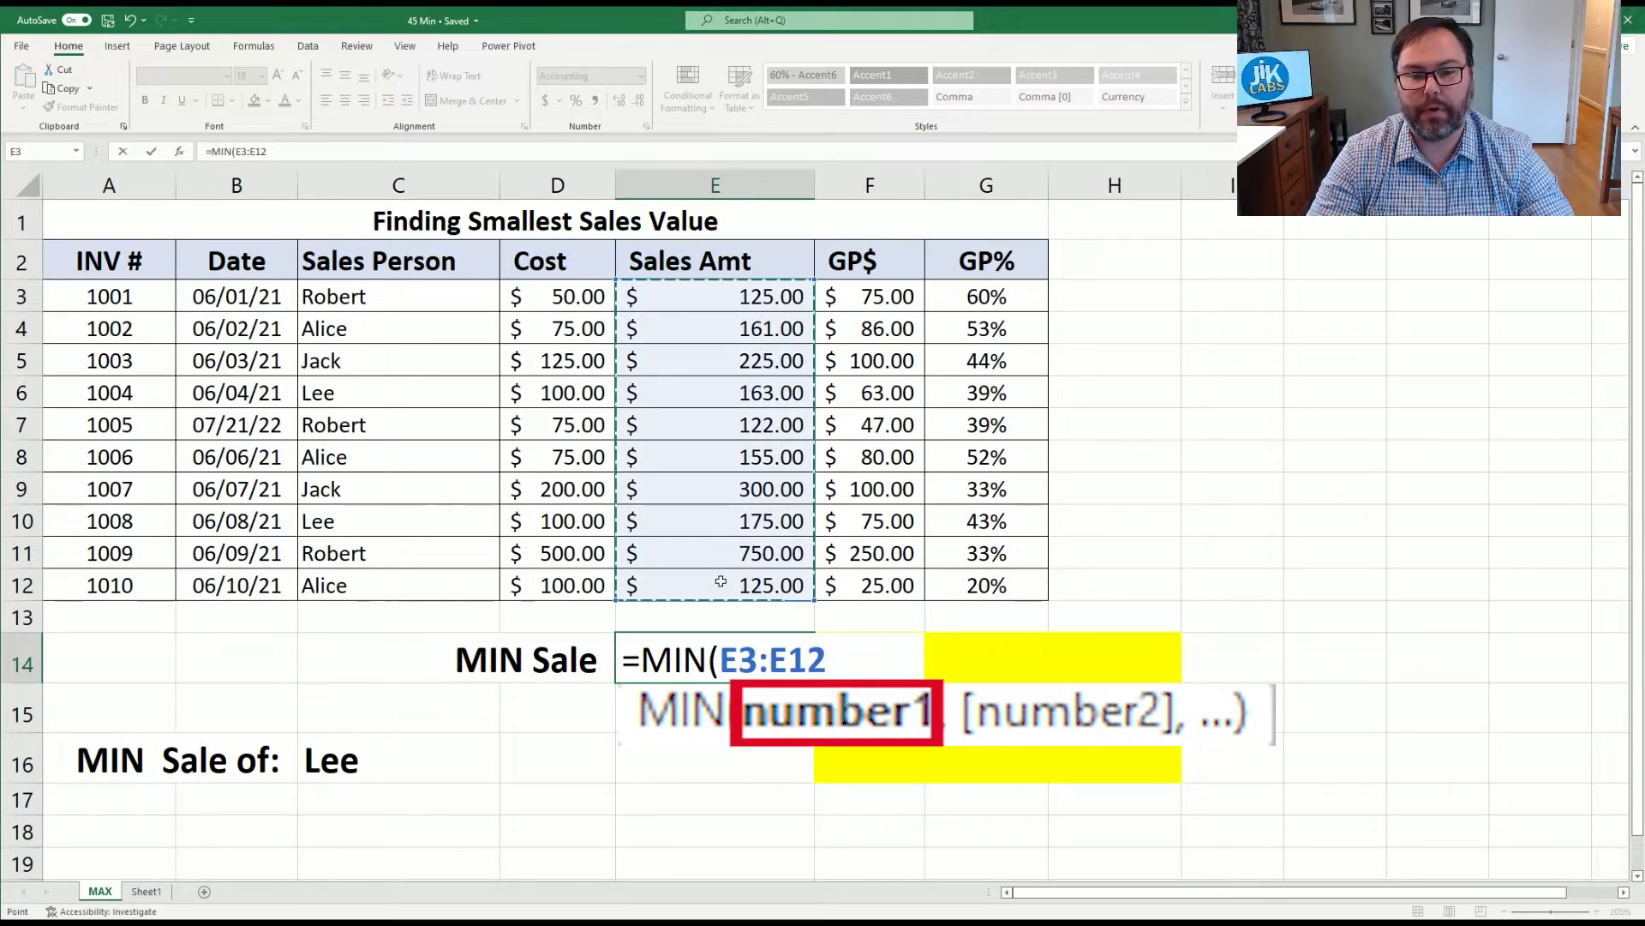
type(")")
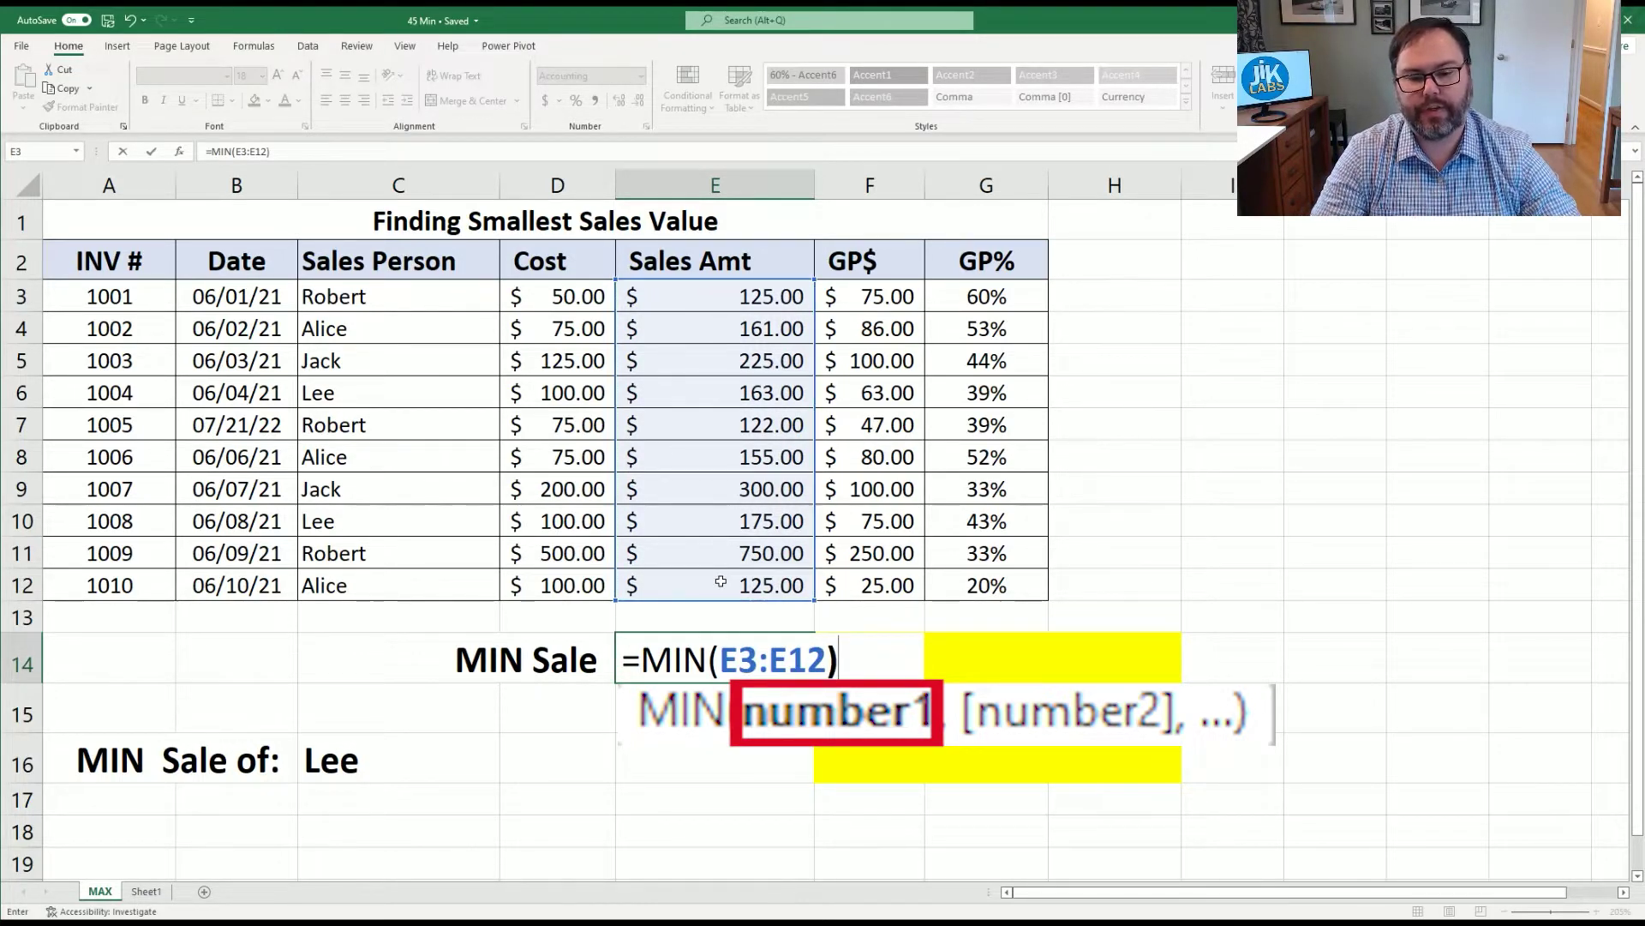
key("Return")
Change the font color of the formula text in F14 to black and select the sales amounts E3:E12
key("Up")
key("Right")
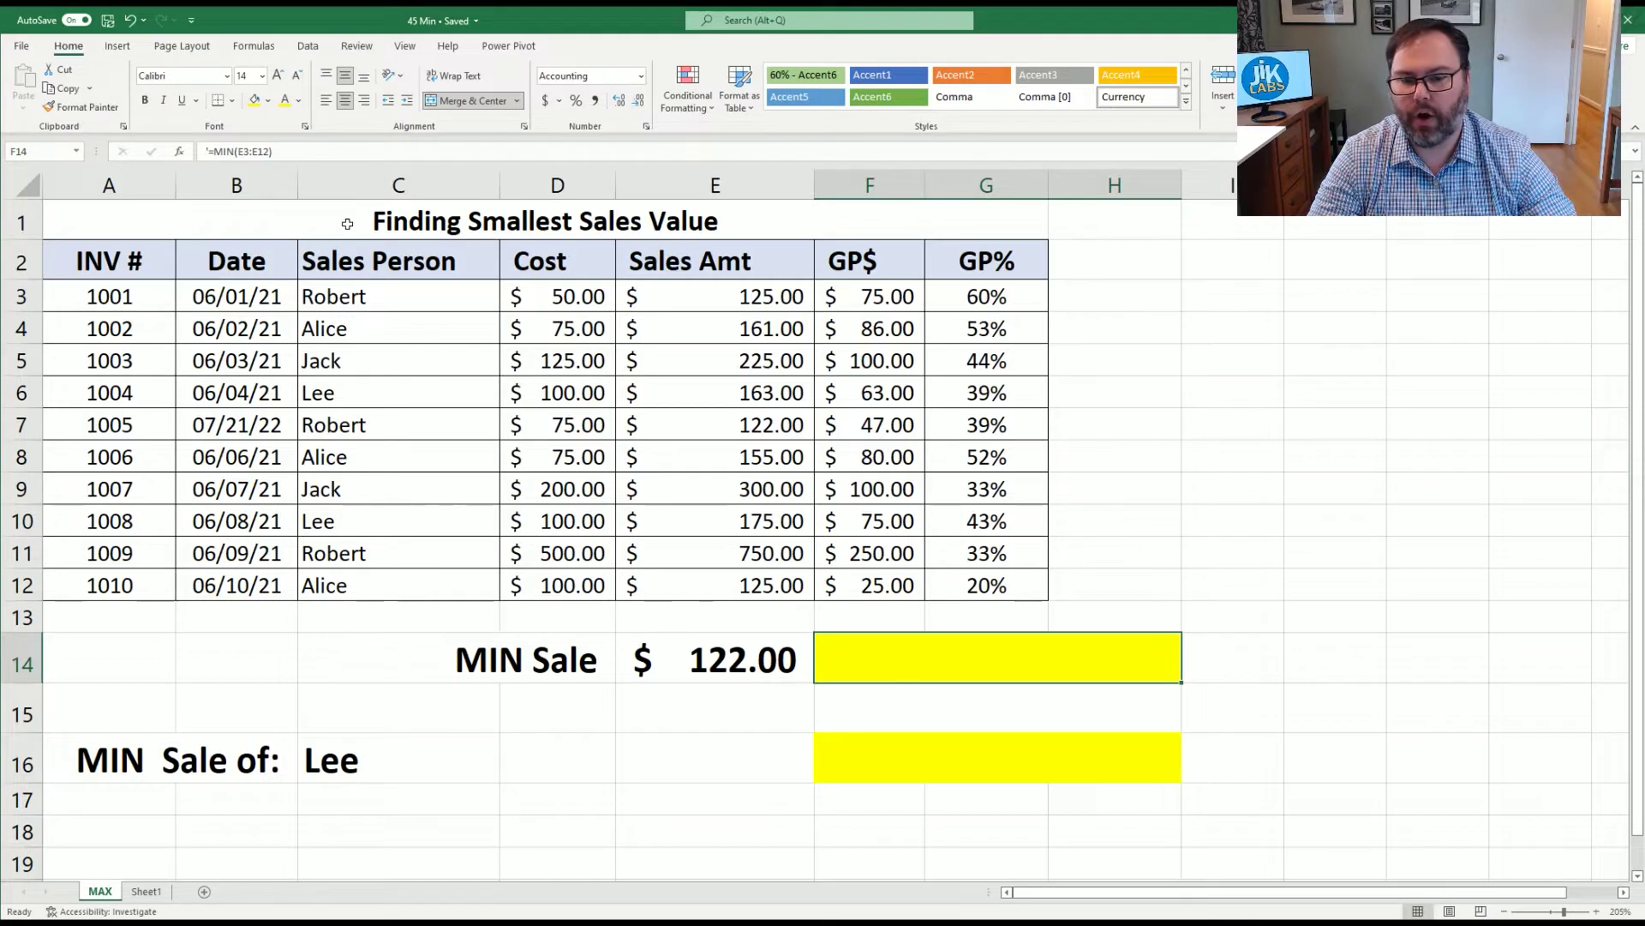
left_click(299, 102)
left_click(293, 126)
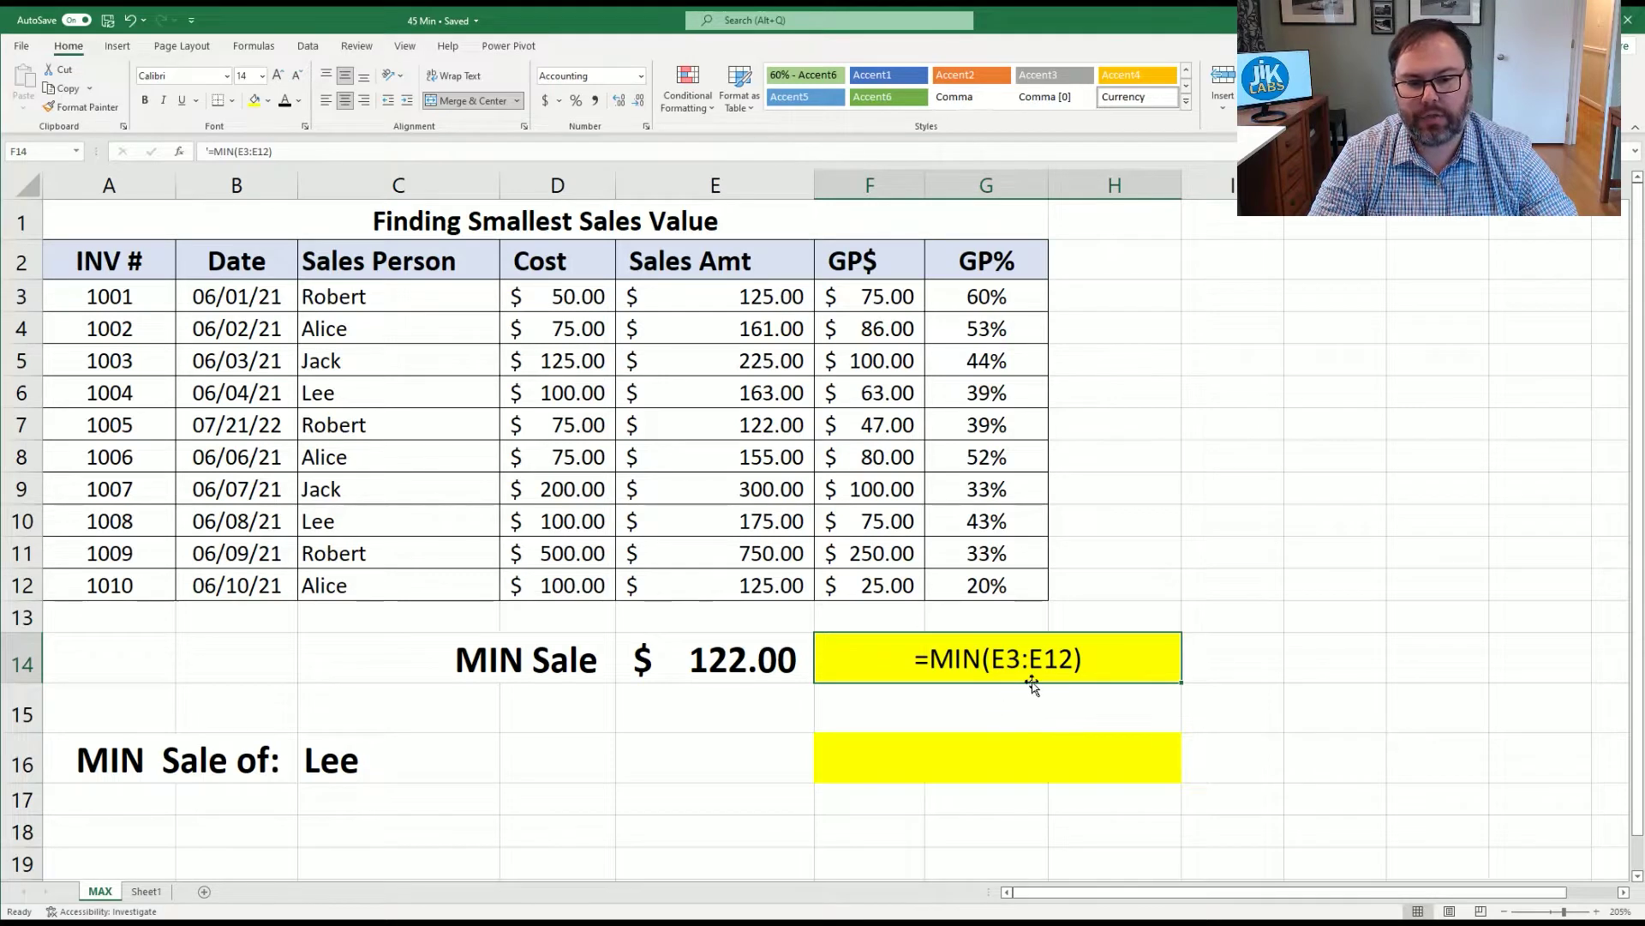
left_click_drag(698, 307, 712, 588)
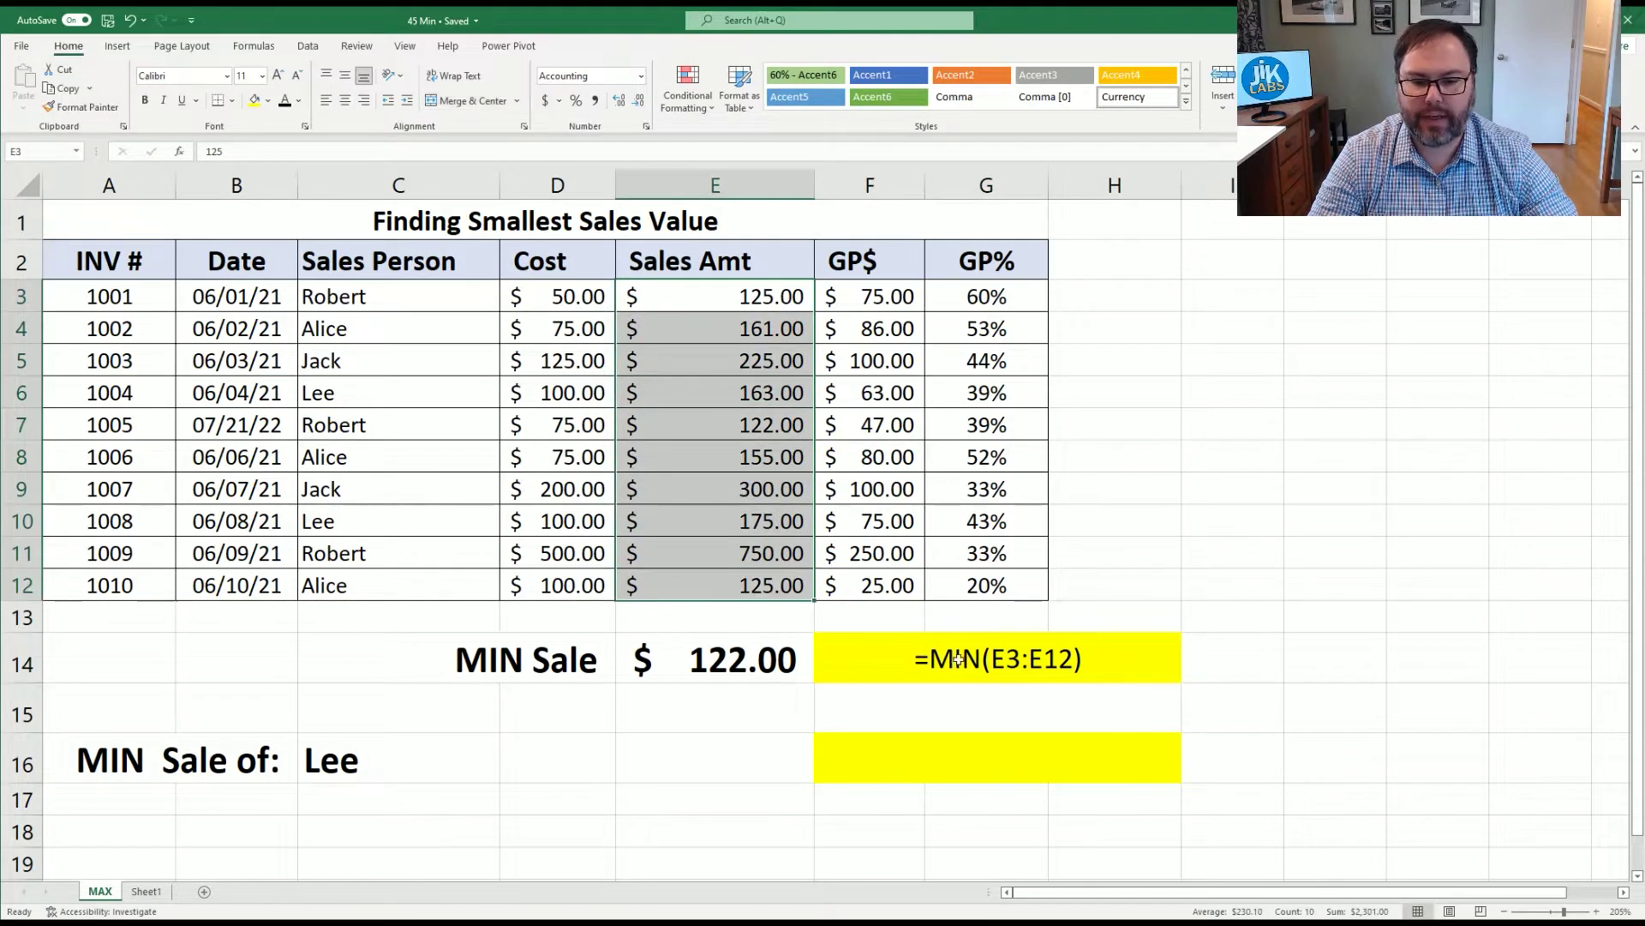
Enter =MIN(A3:A12,D3:D12,E3:E12) in cell B14 and format the result with the comma style
left_click(266, 657)
type("=mi")
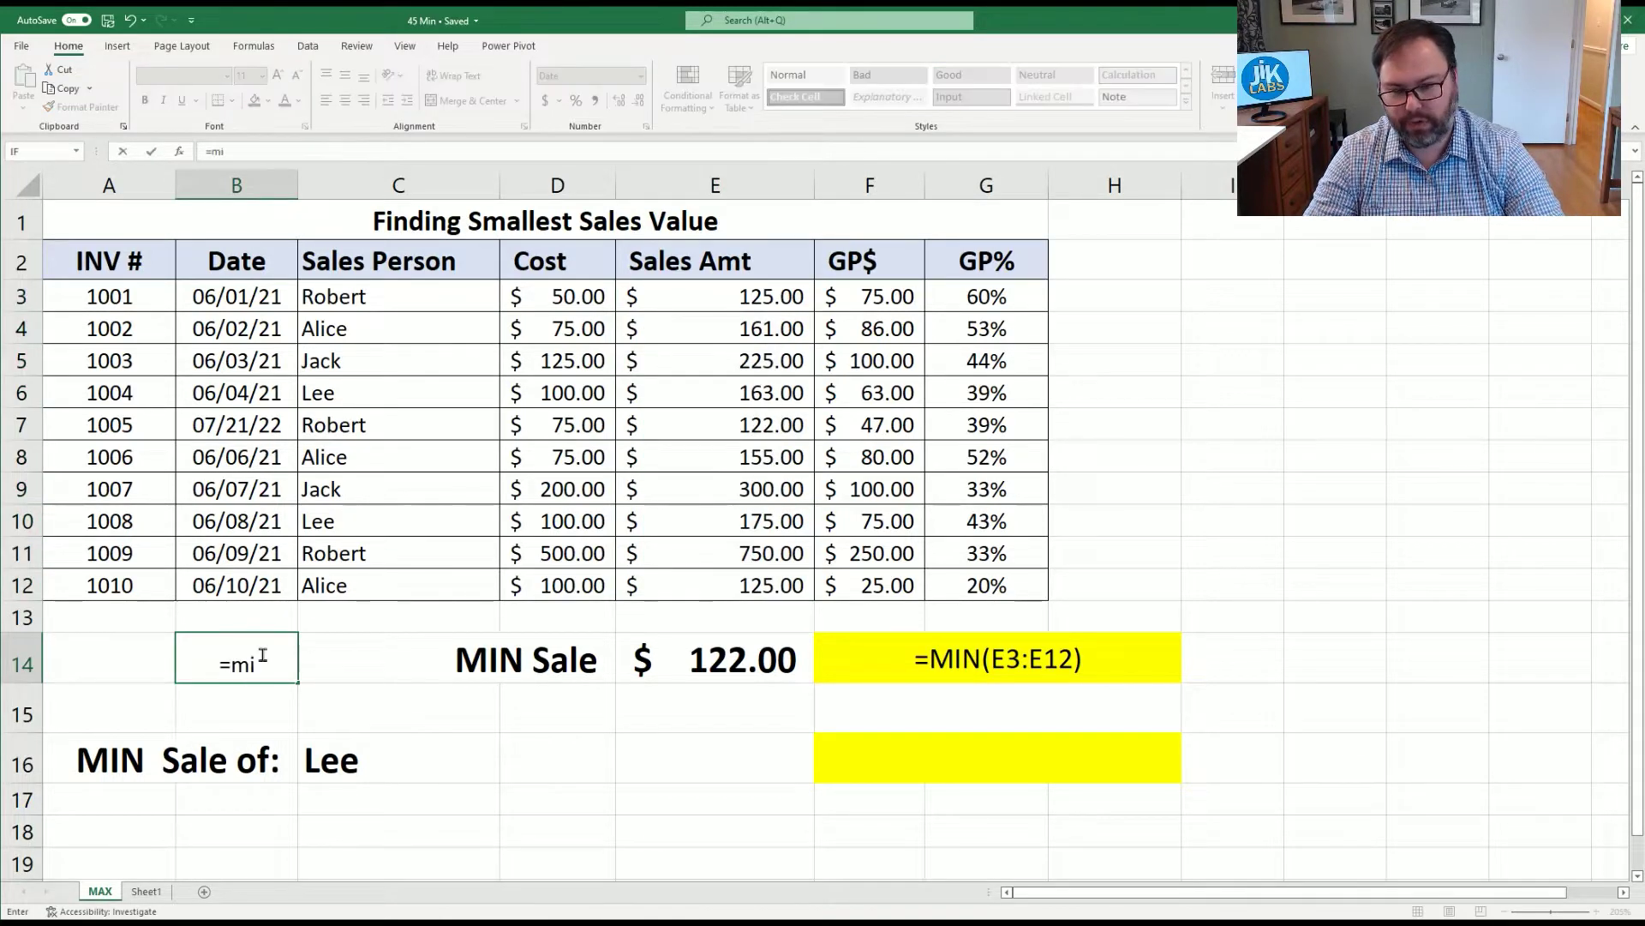
key("Tab")
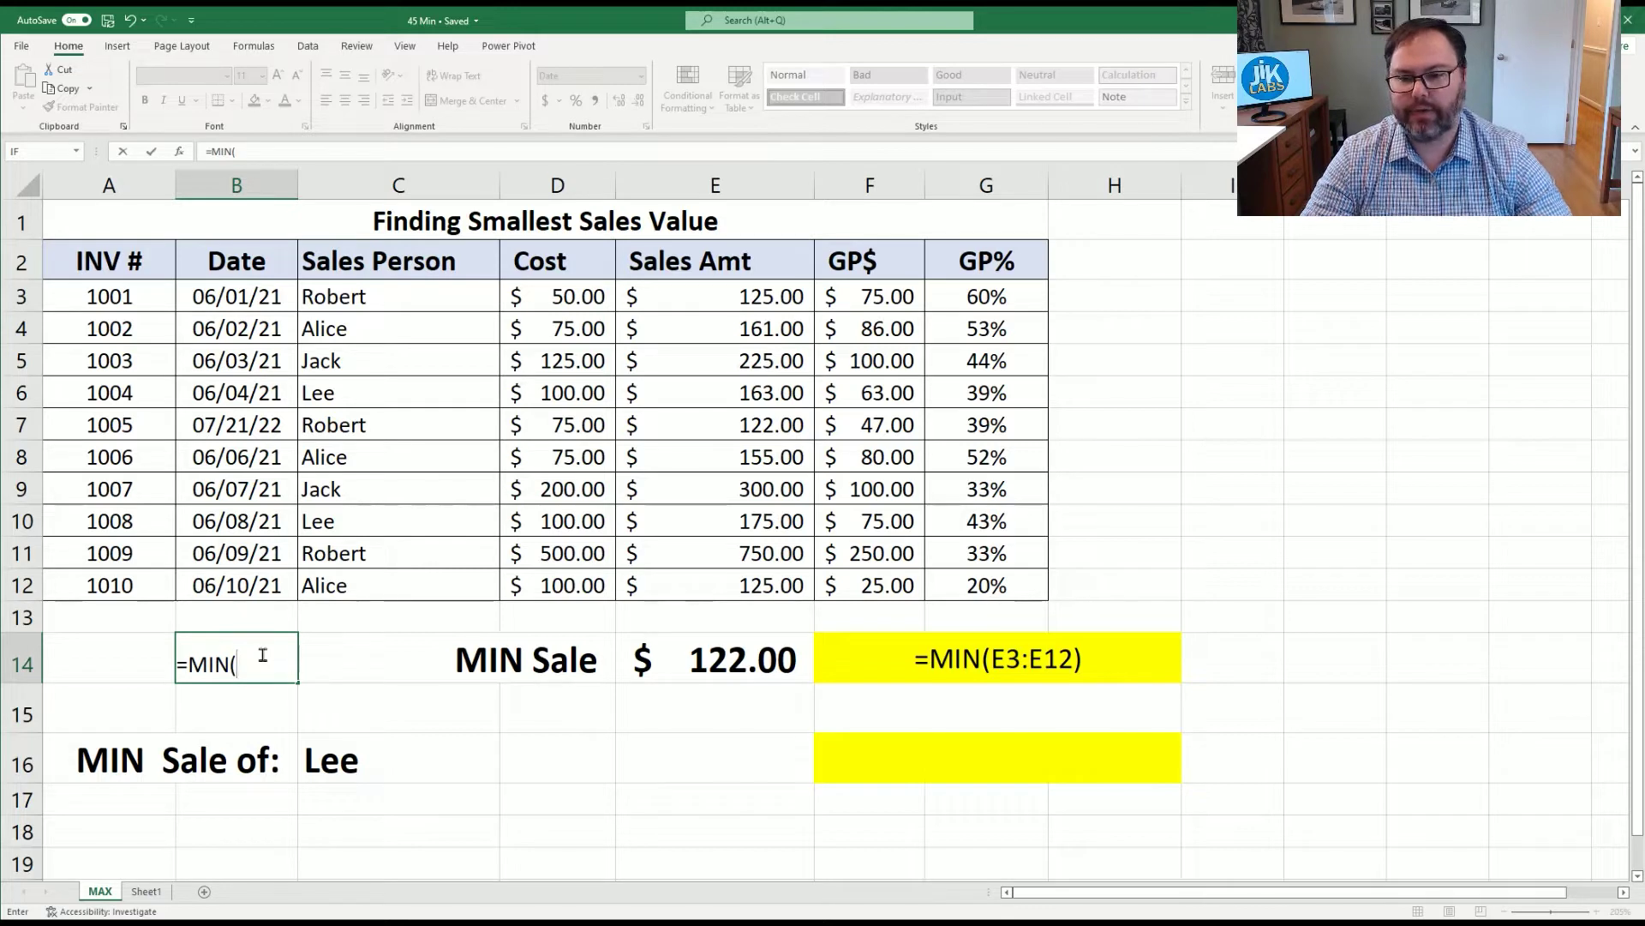
left_click_drag(110, 297, 149, 580)
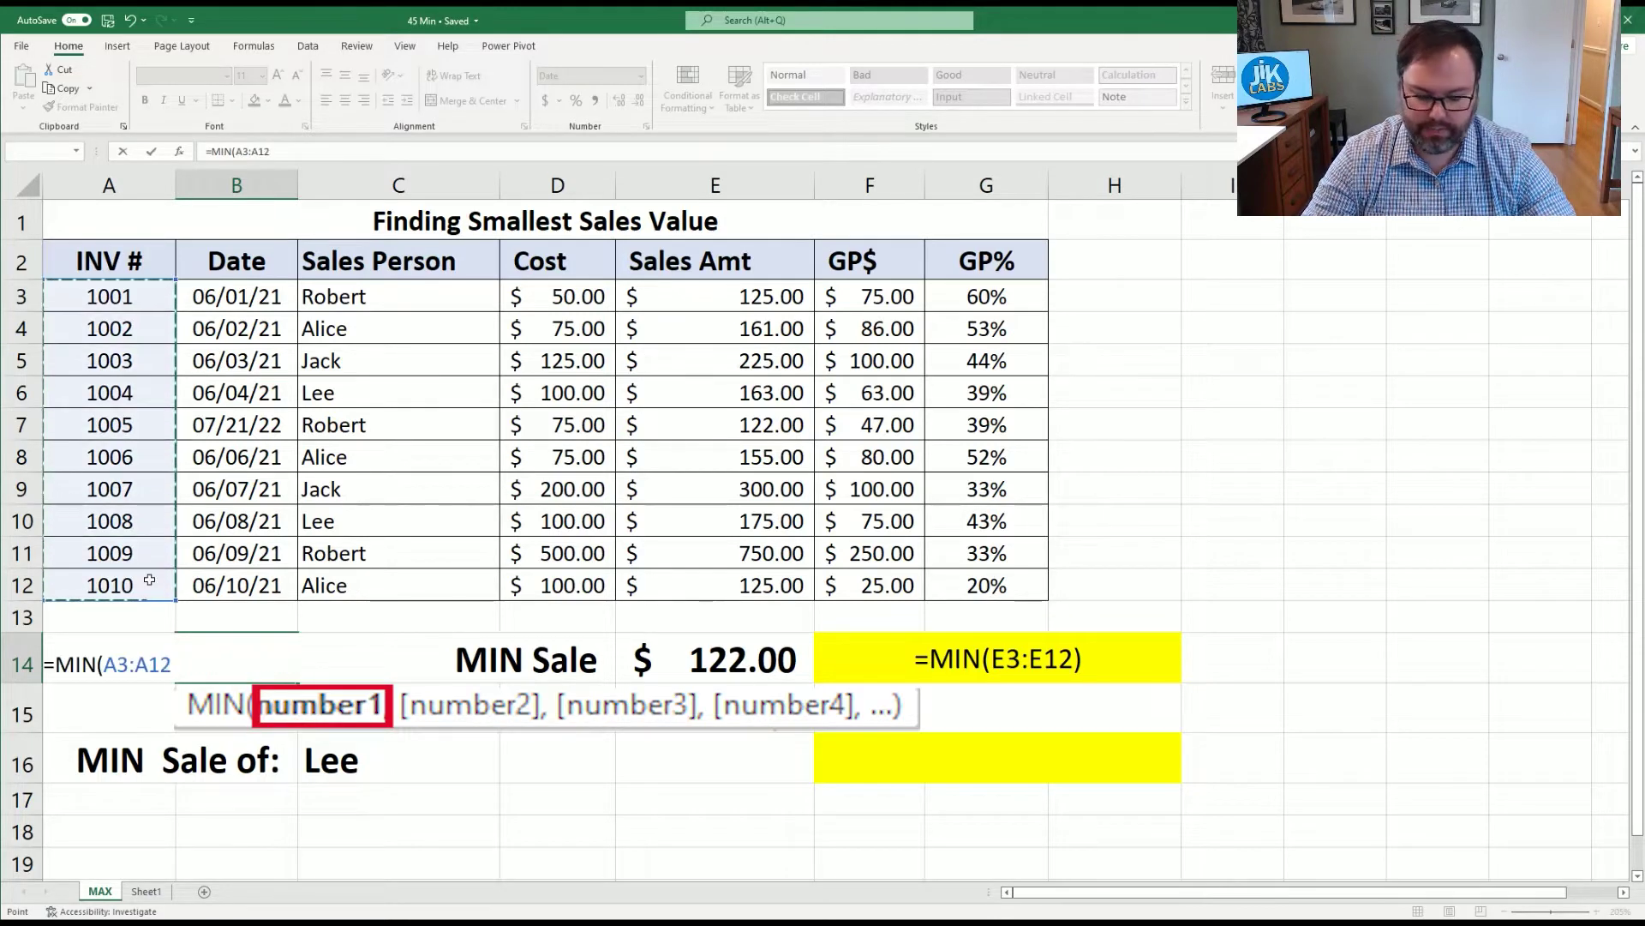
type(",")
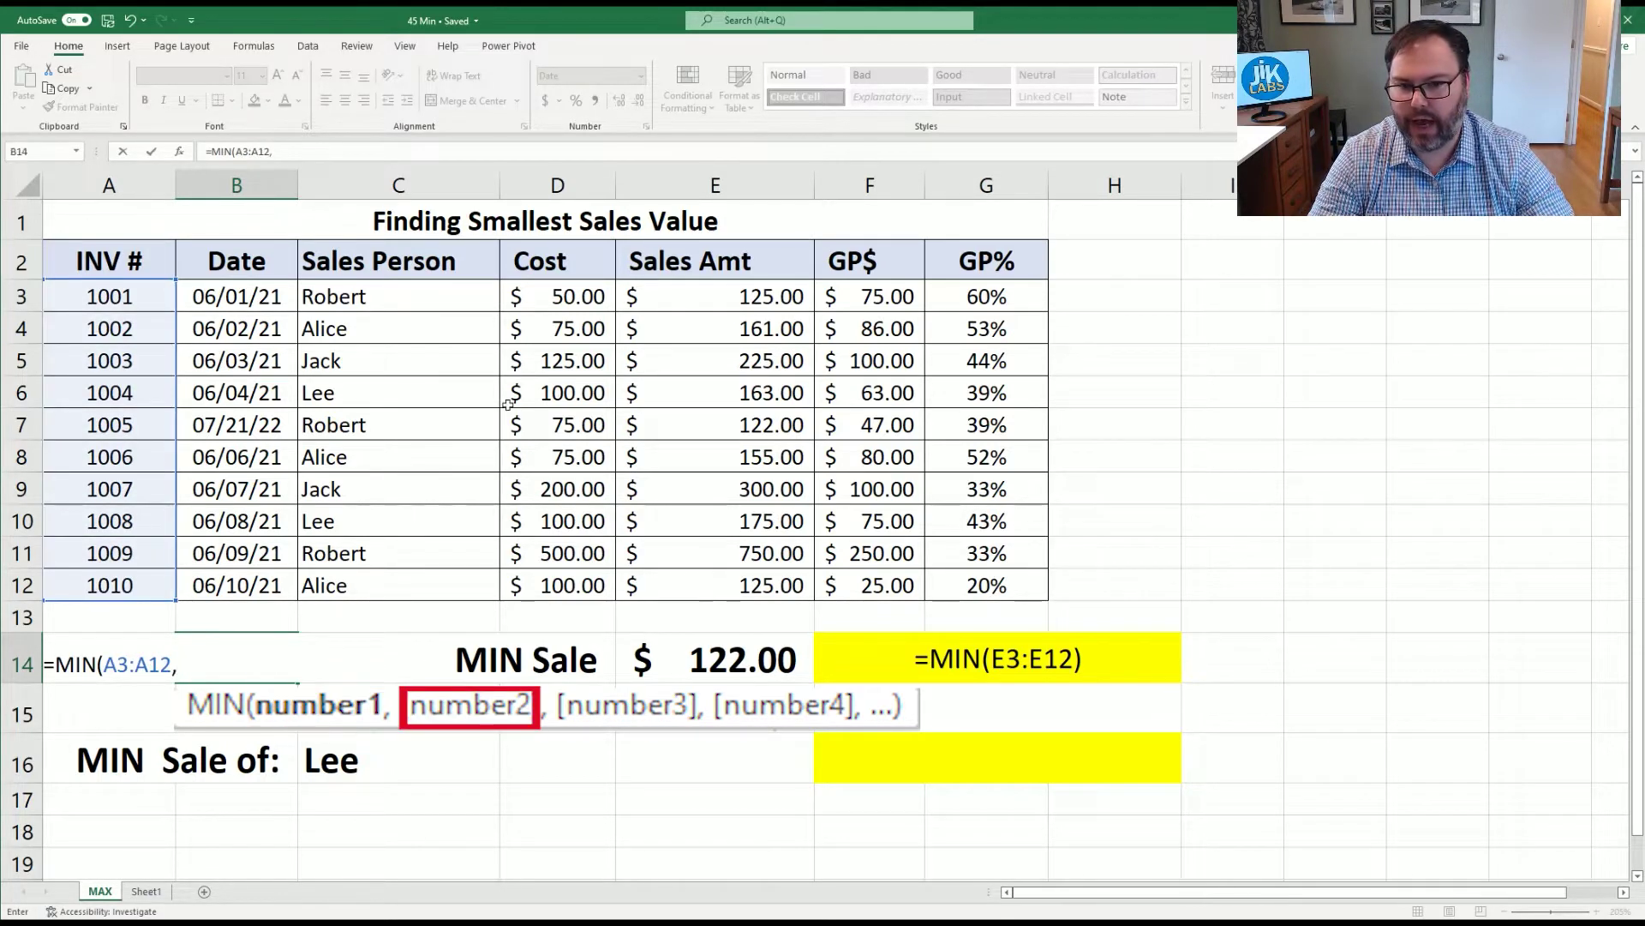
left_click_drag(548, 300, 563, 572)
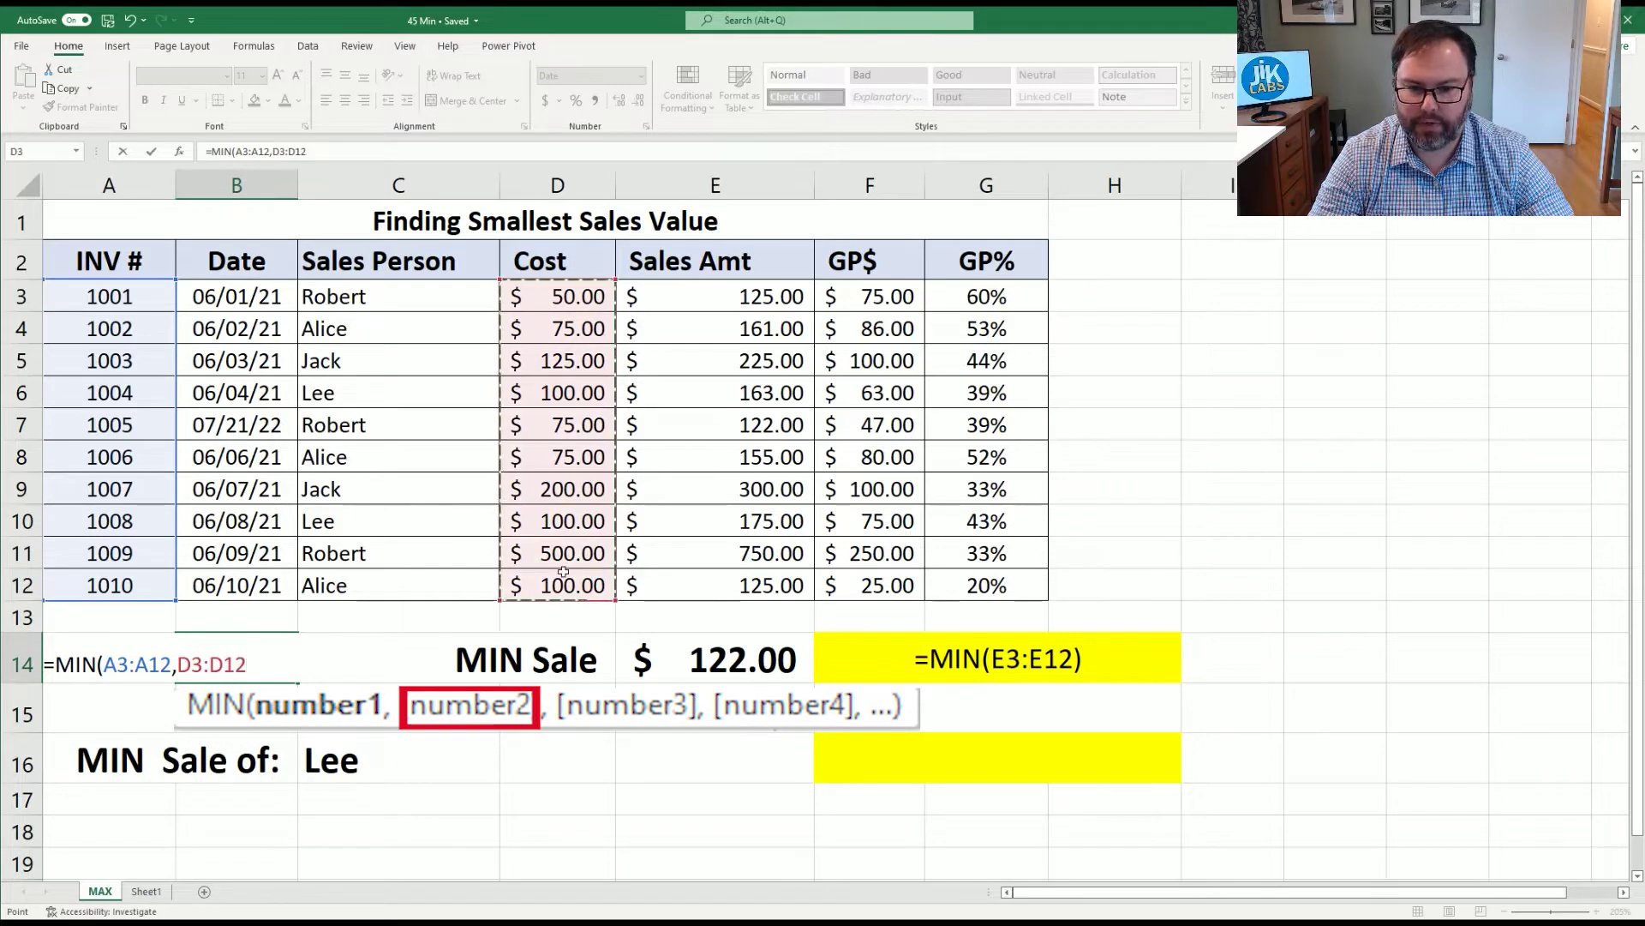
type(",")
left_click_drag(721, 296, 738, 576)
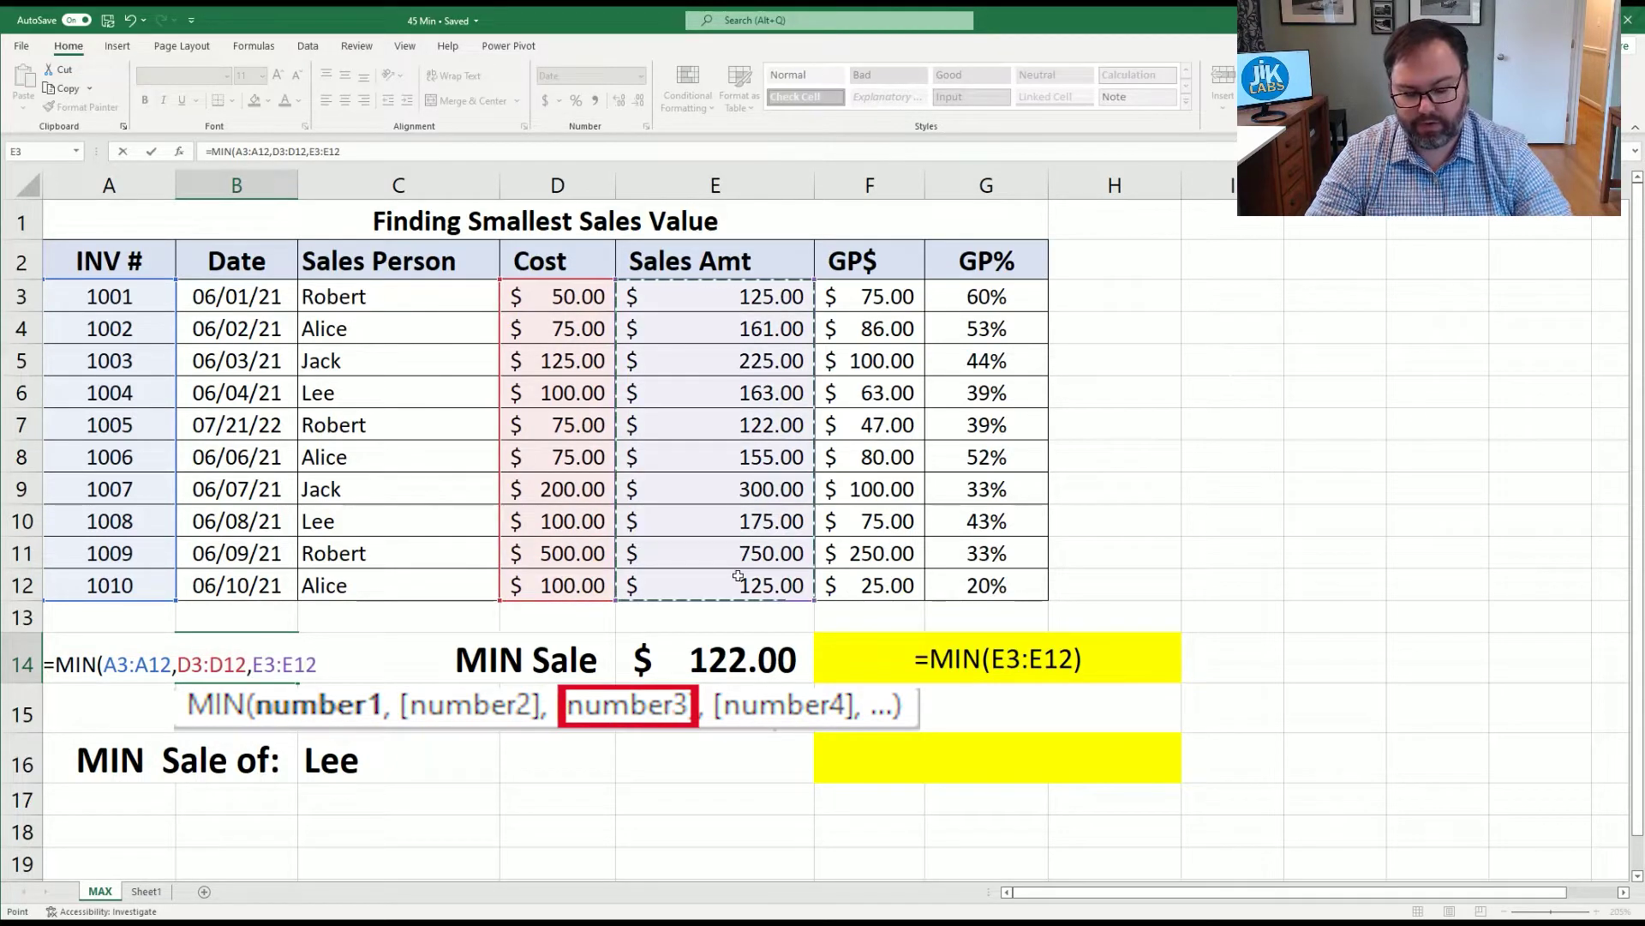
type(")")
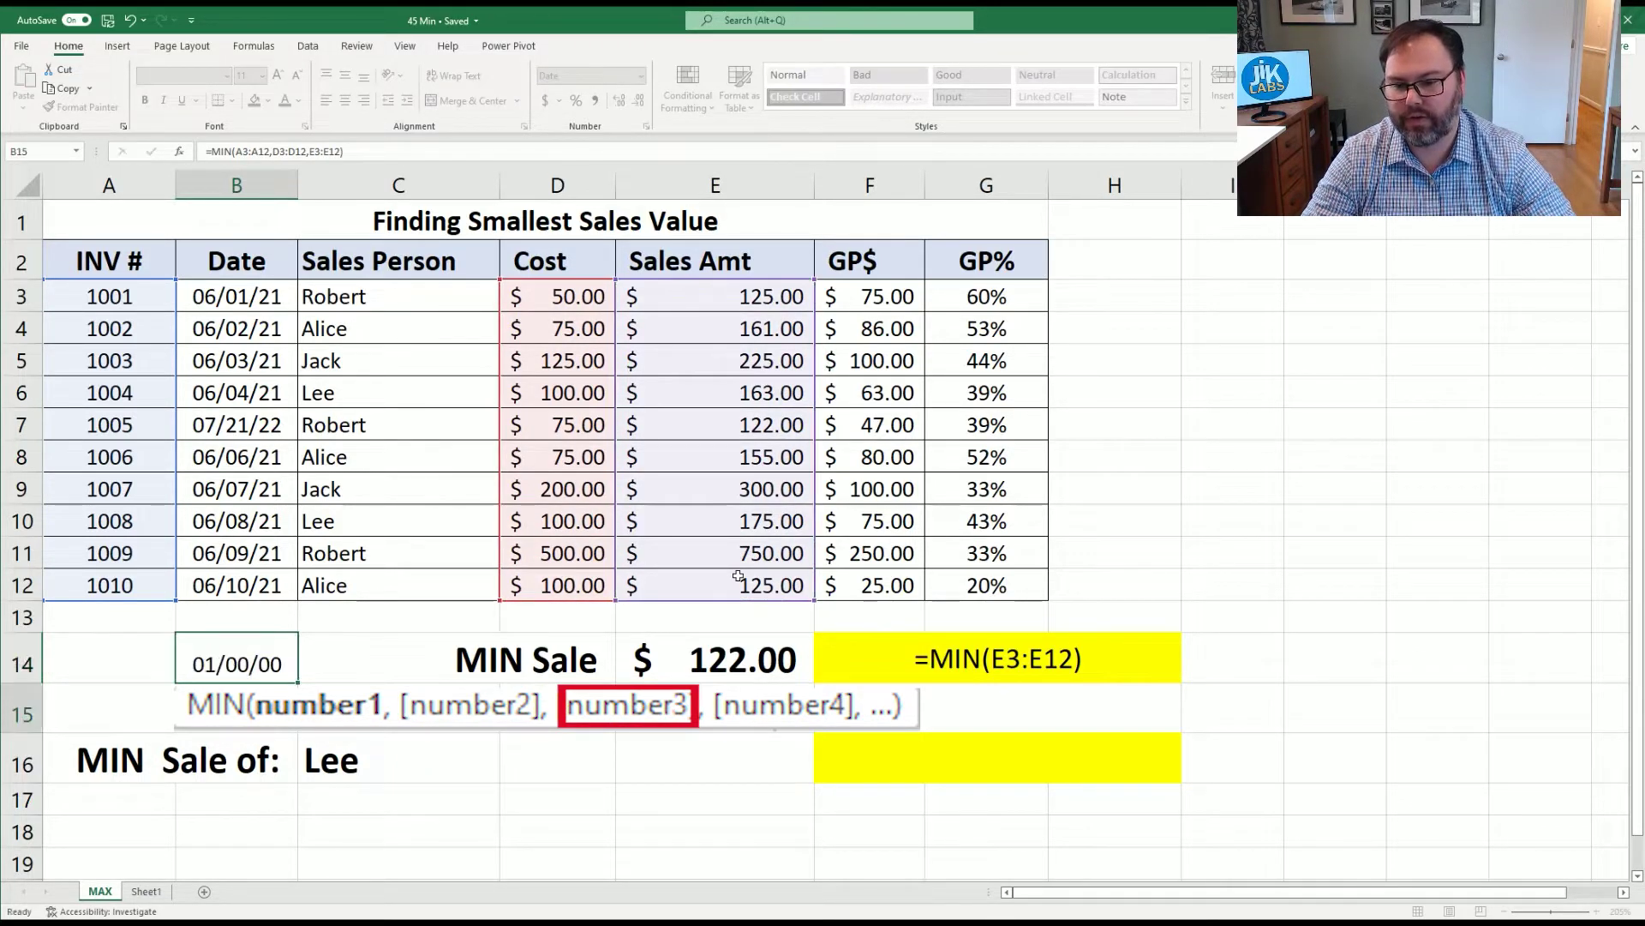
key("ctrl+Return")
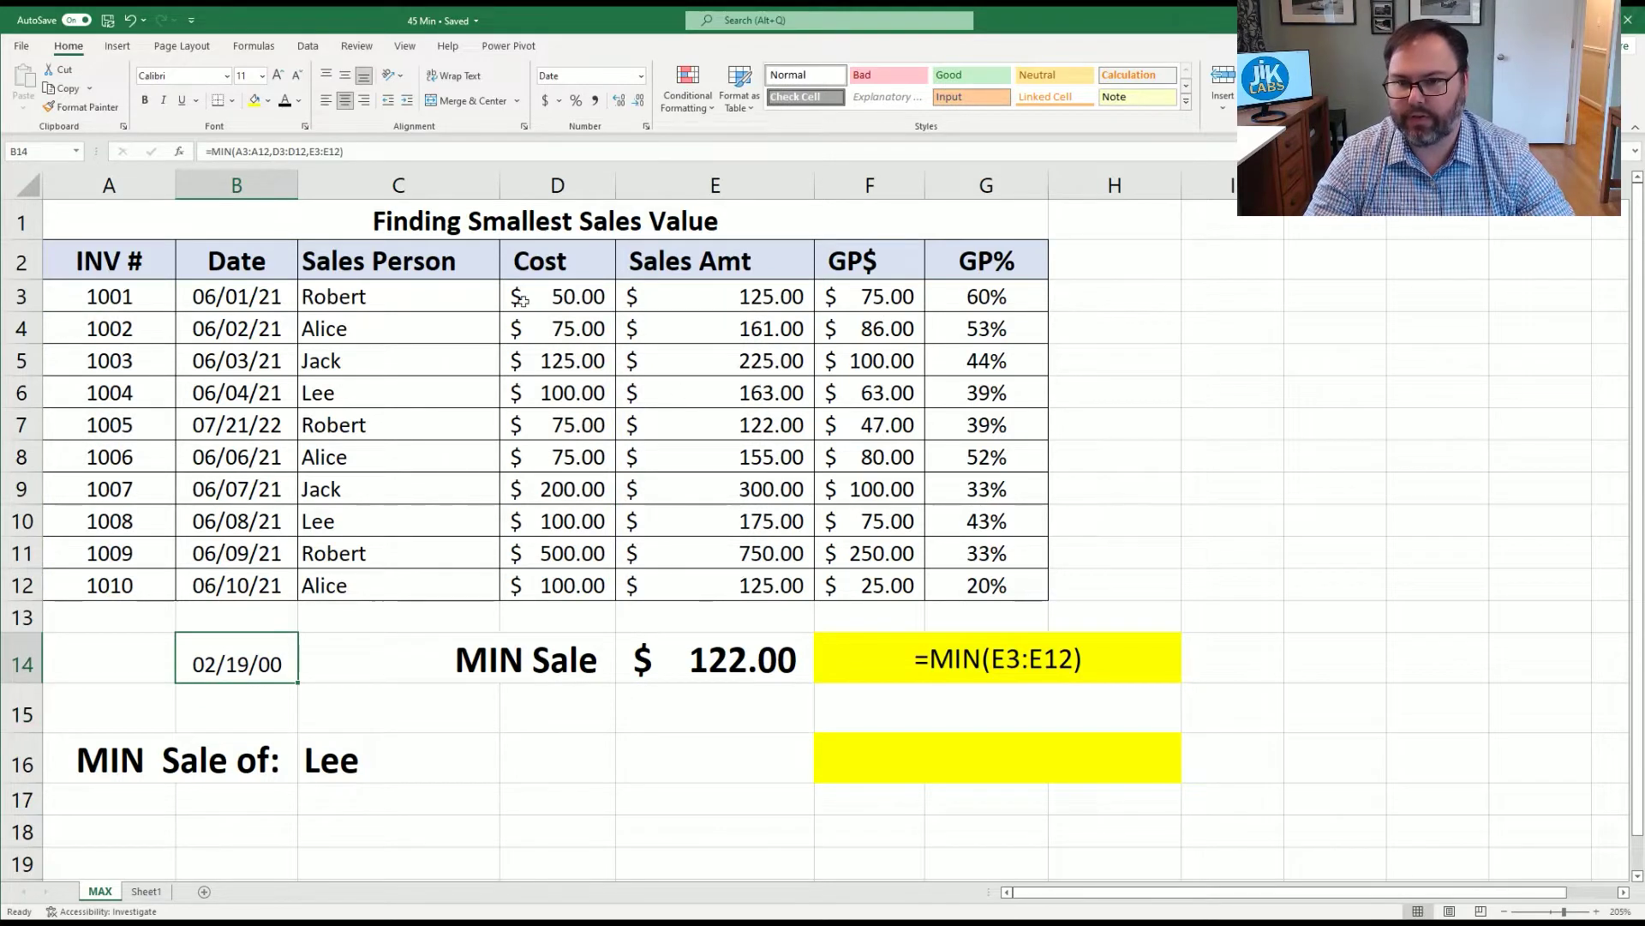
left_click(595, 100)
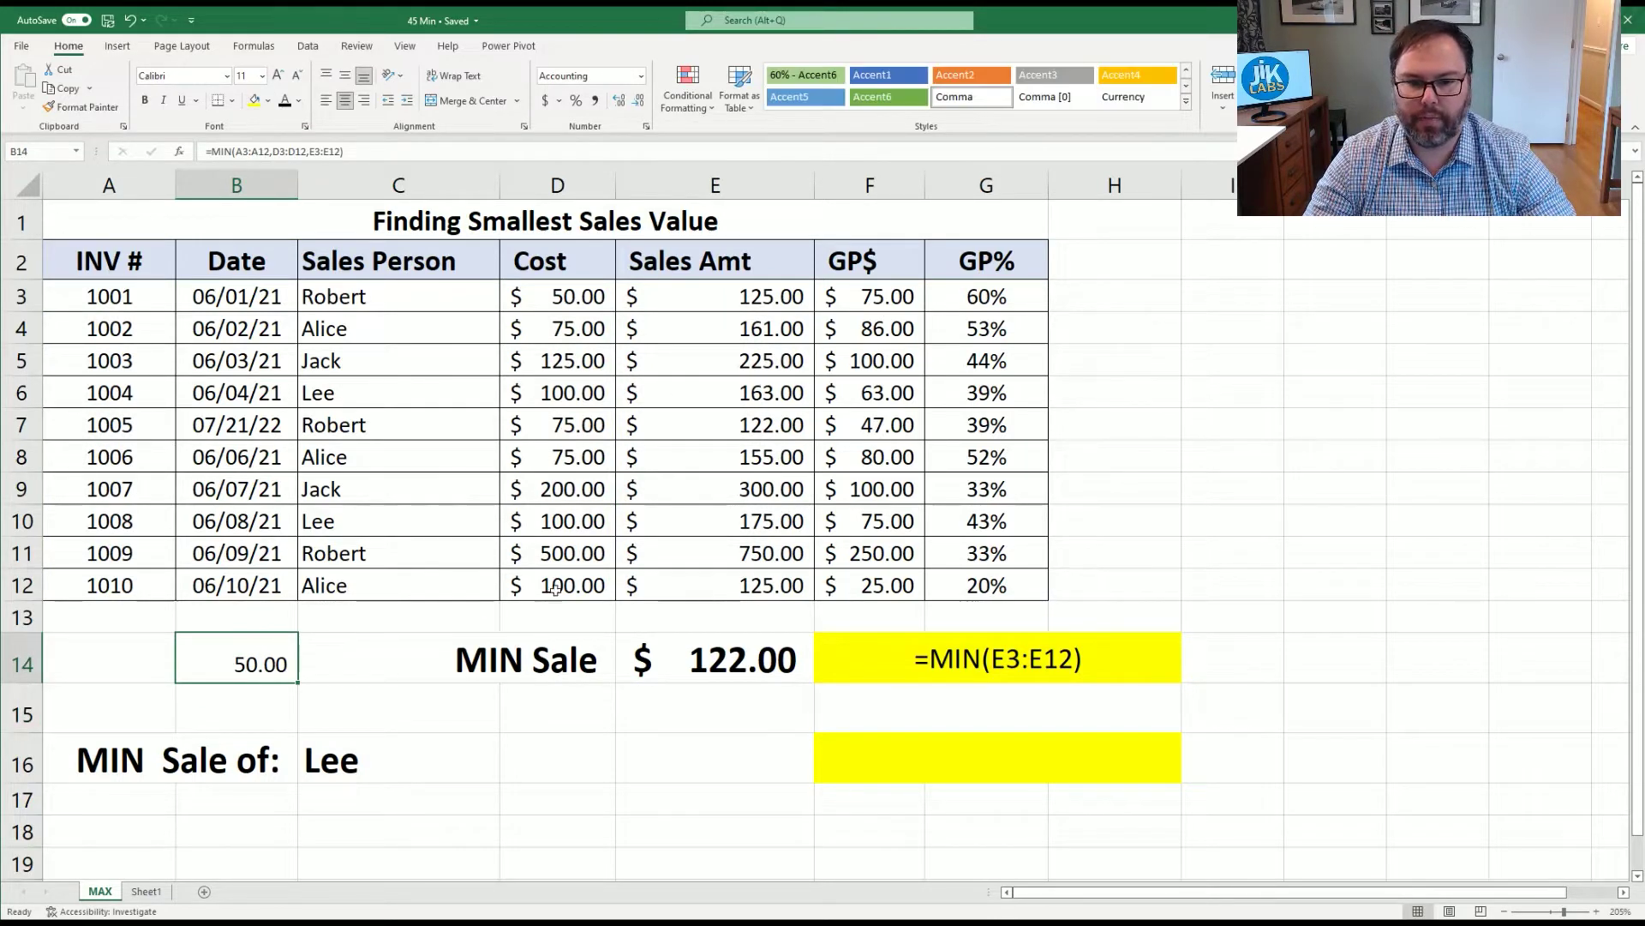
Check the first Cost value in D3 and clear the multi-range MIN formula from cell B14
left_click(557, 300)
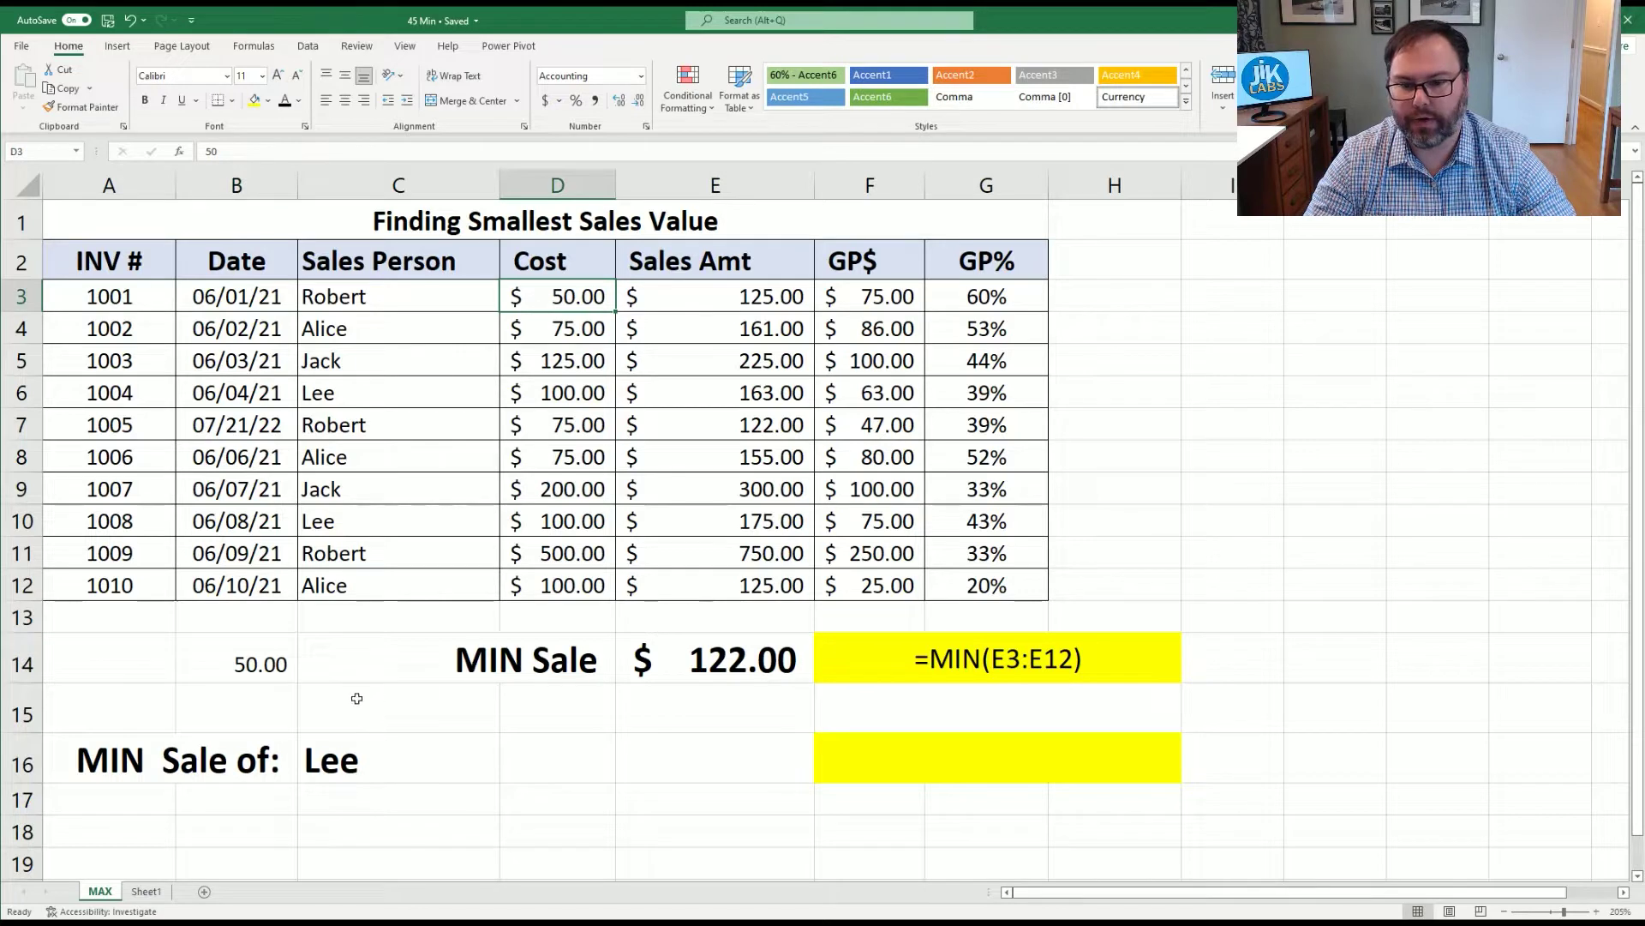
left_click(290, 676)
key("Delete")
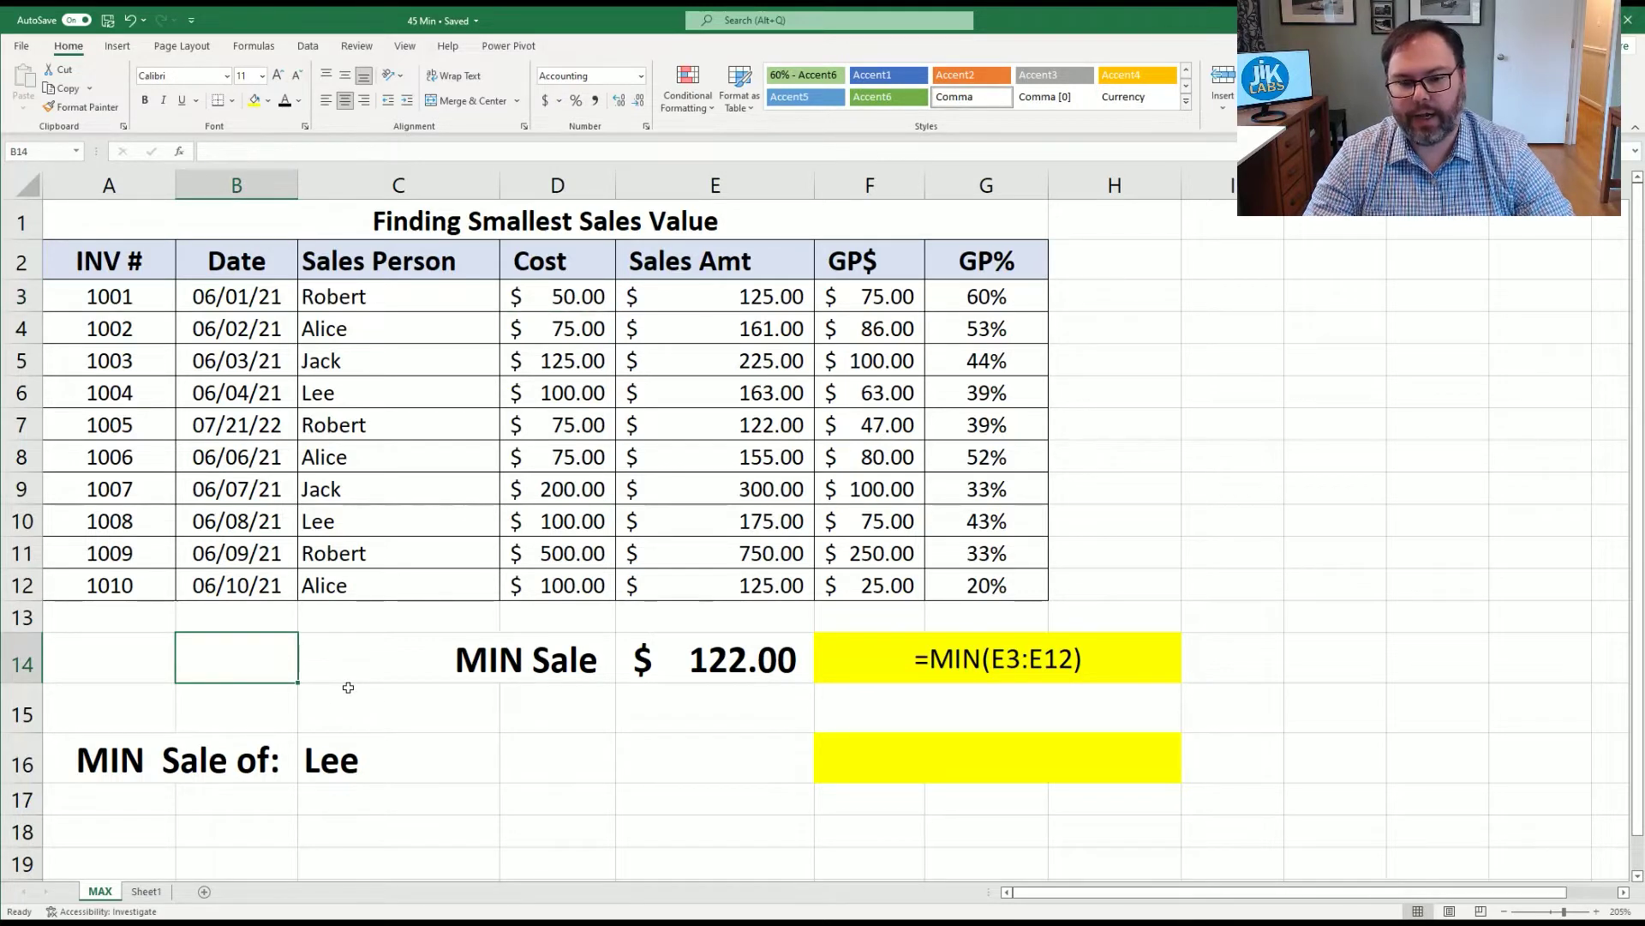
Highlight the sales amounts E3:E12 and the whole block D3:F12 as possible MIN ranges, ending on E15
left_click_drag(712, 301, 725, 582)
left_click_drag(540, 296, 867, 585)
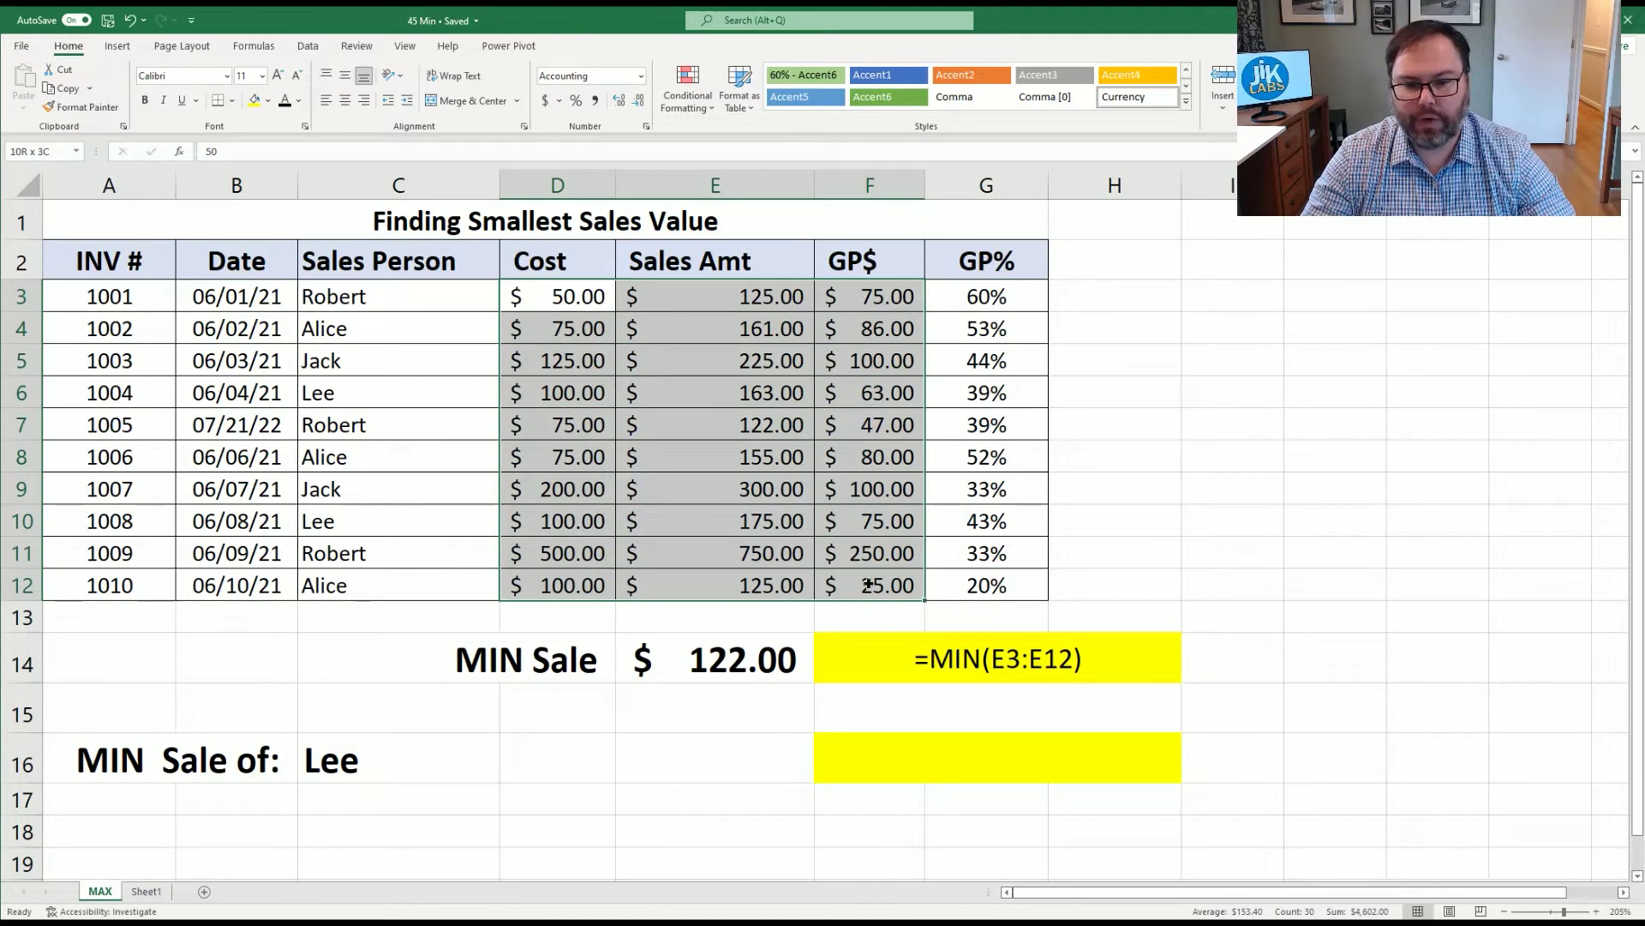
left_click_drag(867, 585, 868, 585)
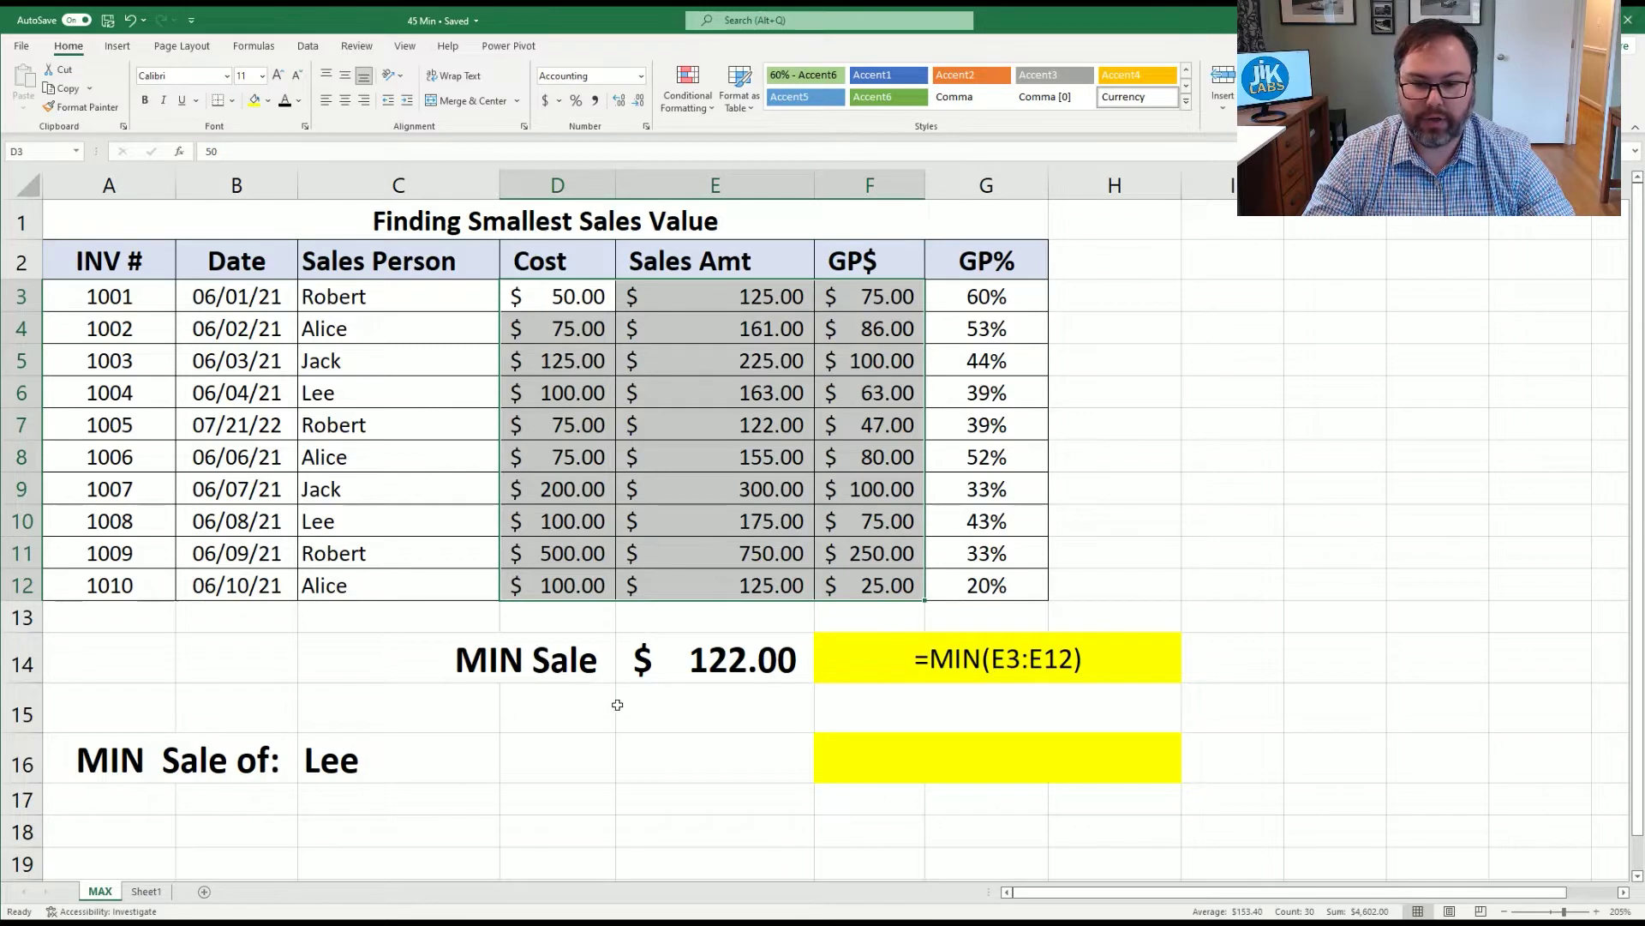
left_click(708, 700)
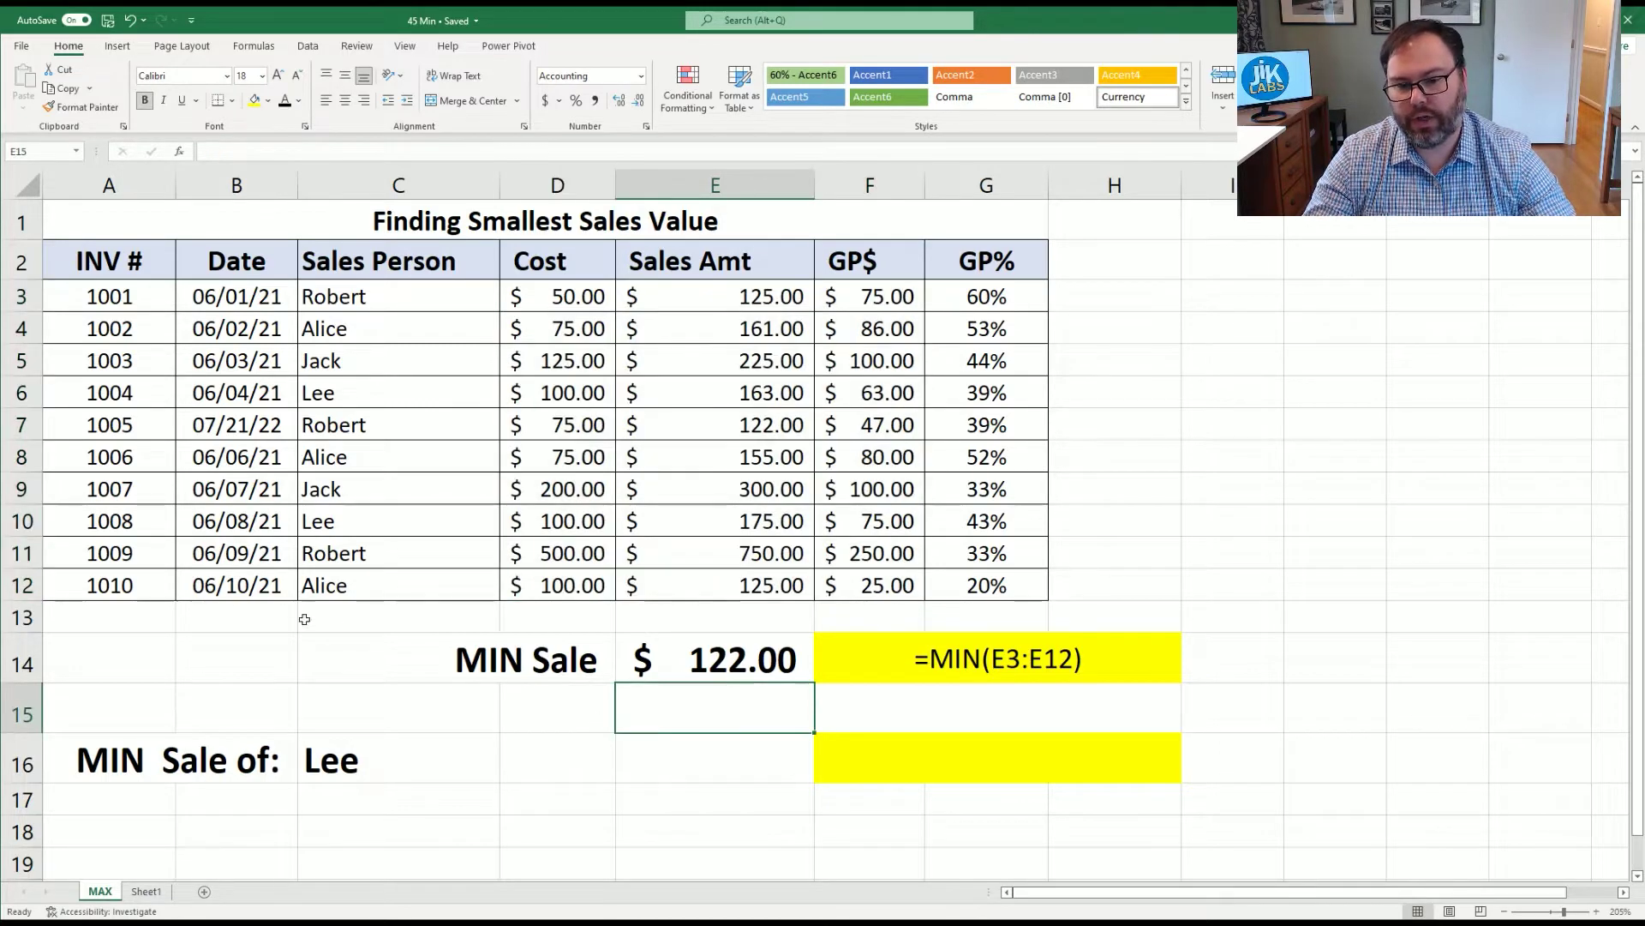
Test =MIN(1,5,22) with typed numbers in cell B14 and clear the cell again
left_click(227, 647)
type("=")
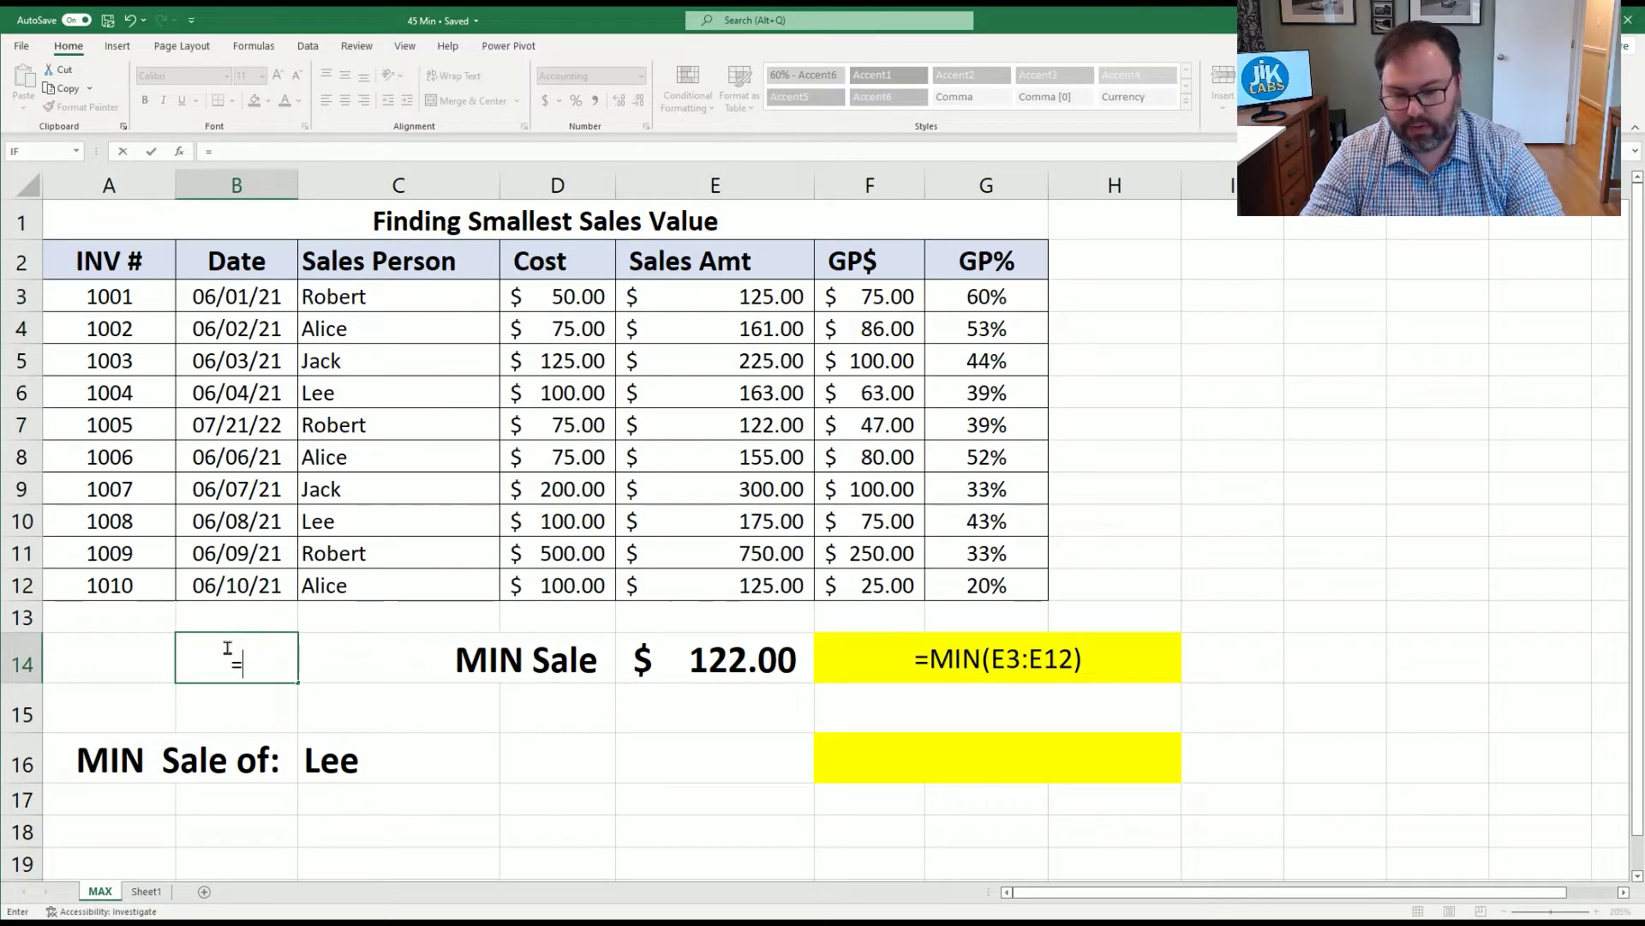
type("min(1")
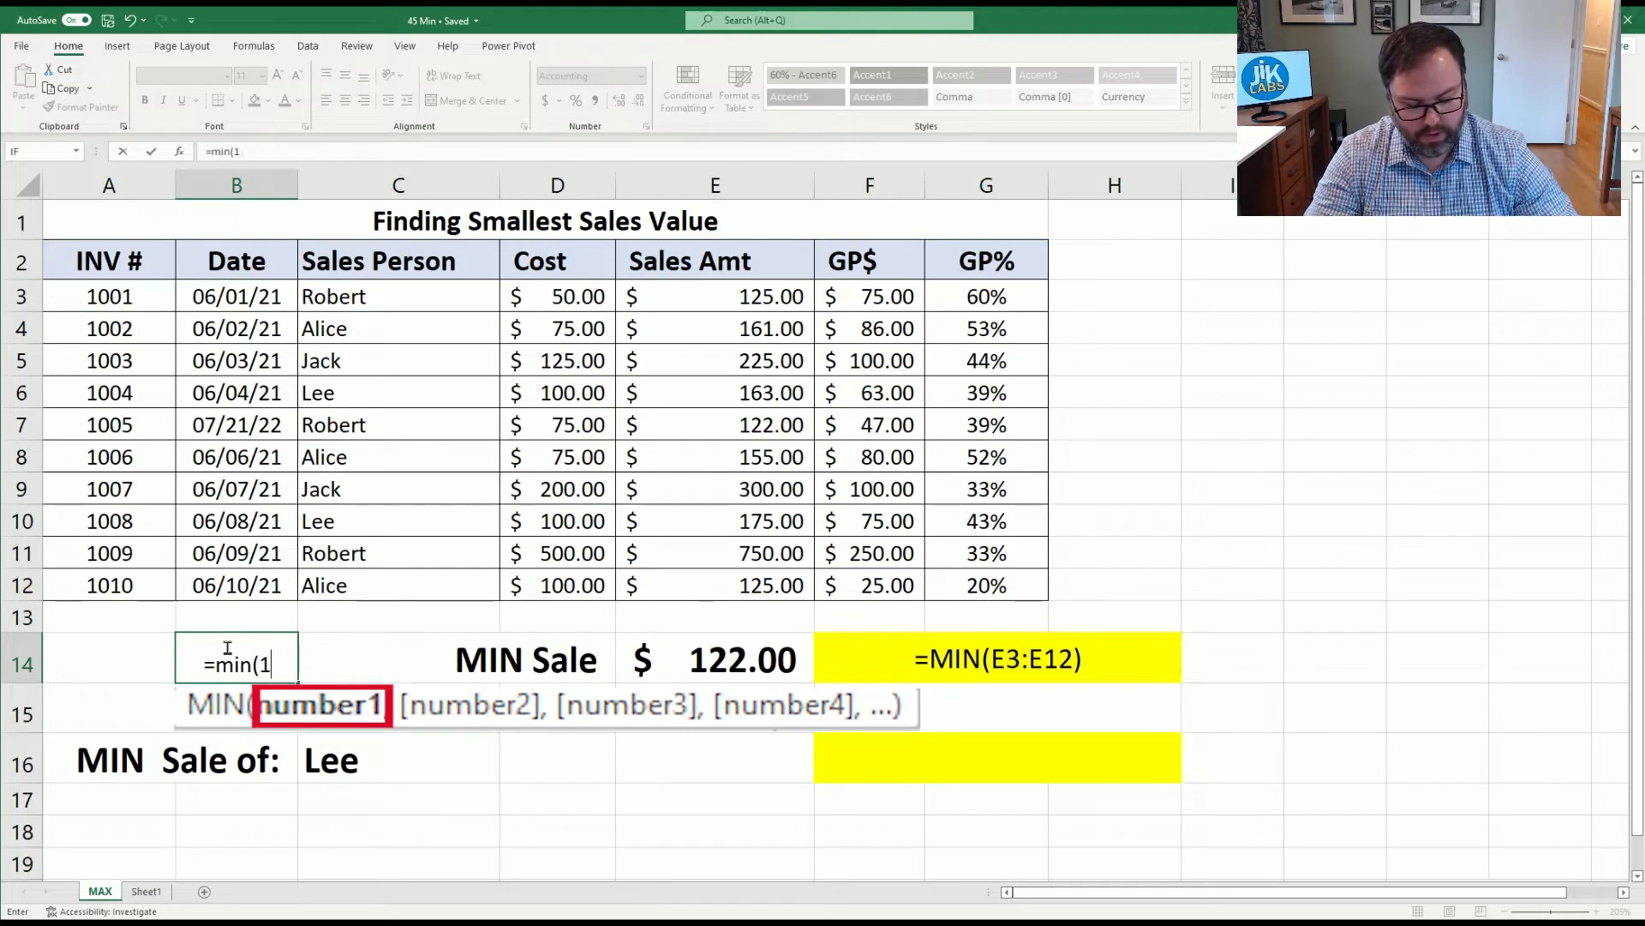
type(",5,22")
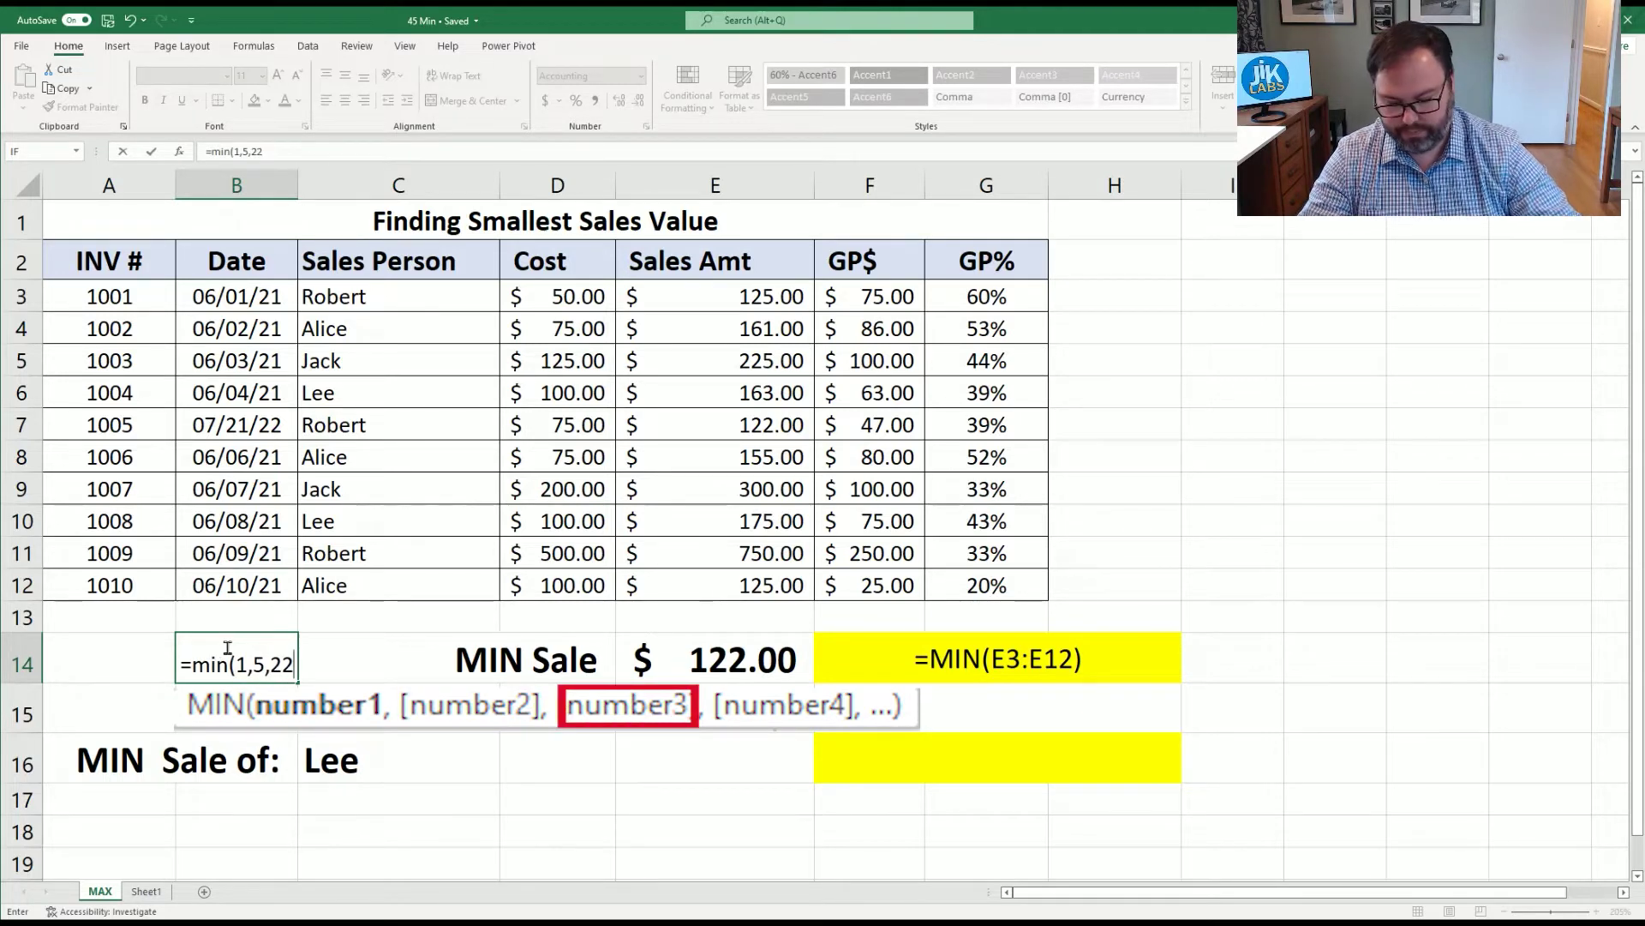
type(")")
key("Return")
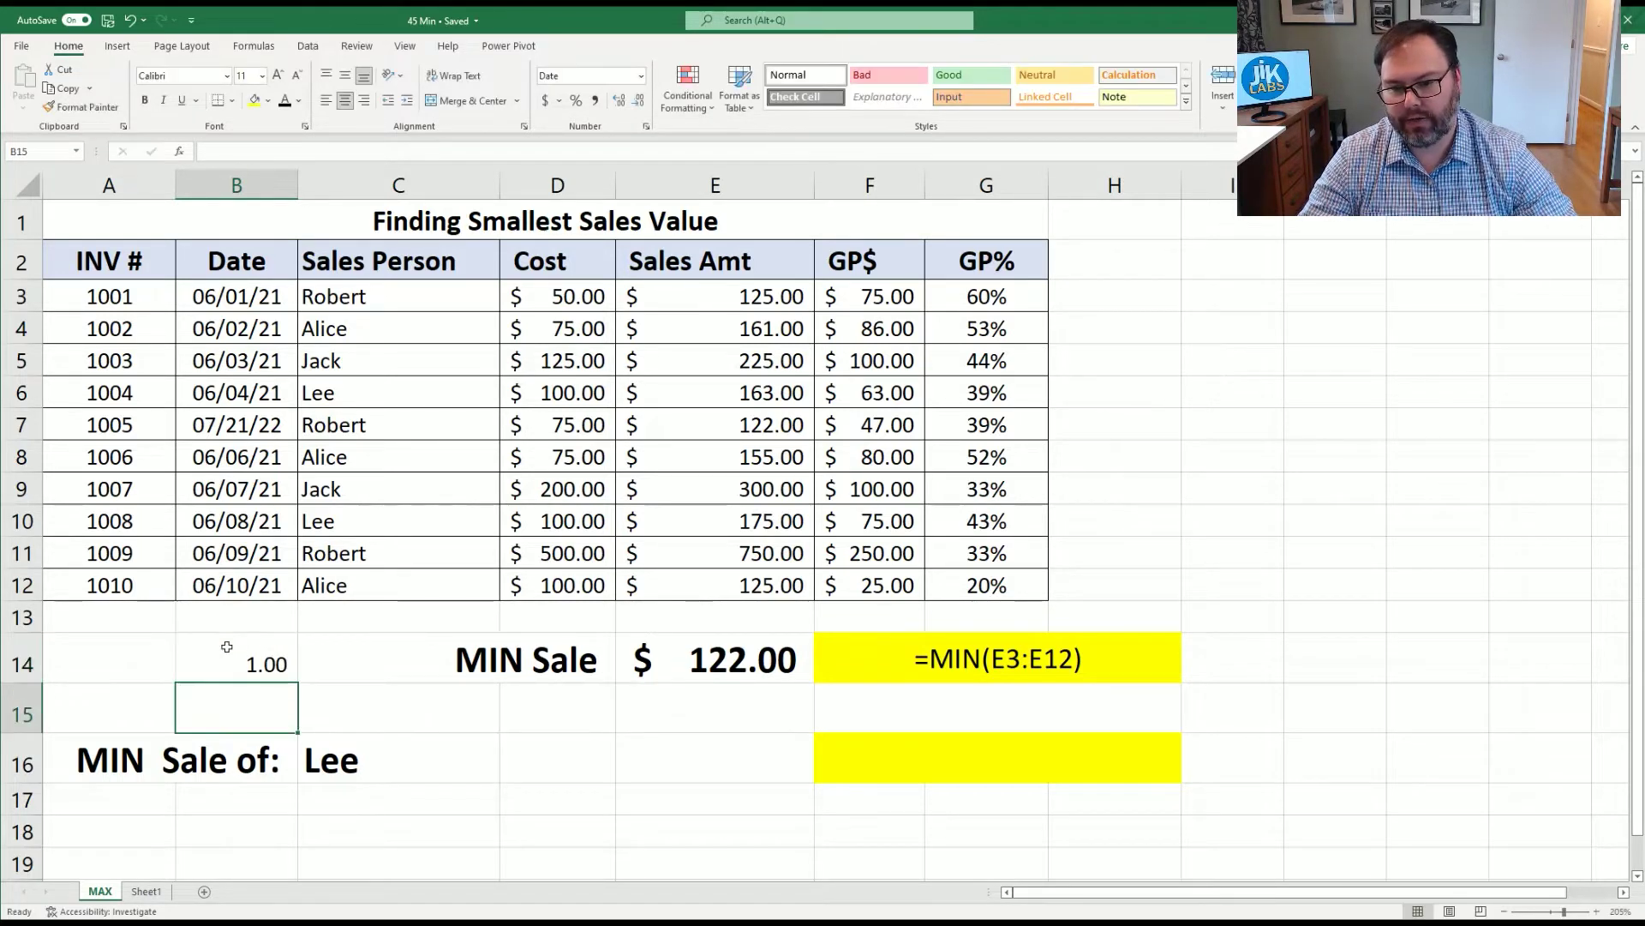
left_click(227, 647)
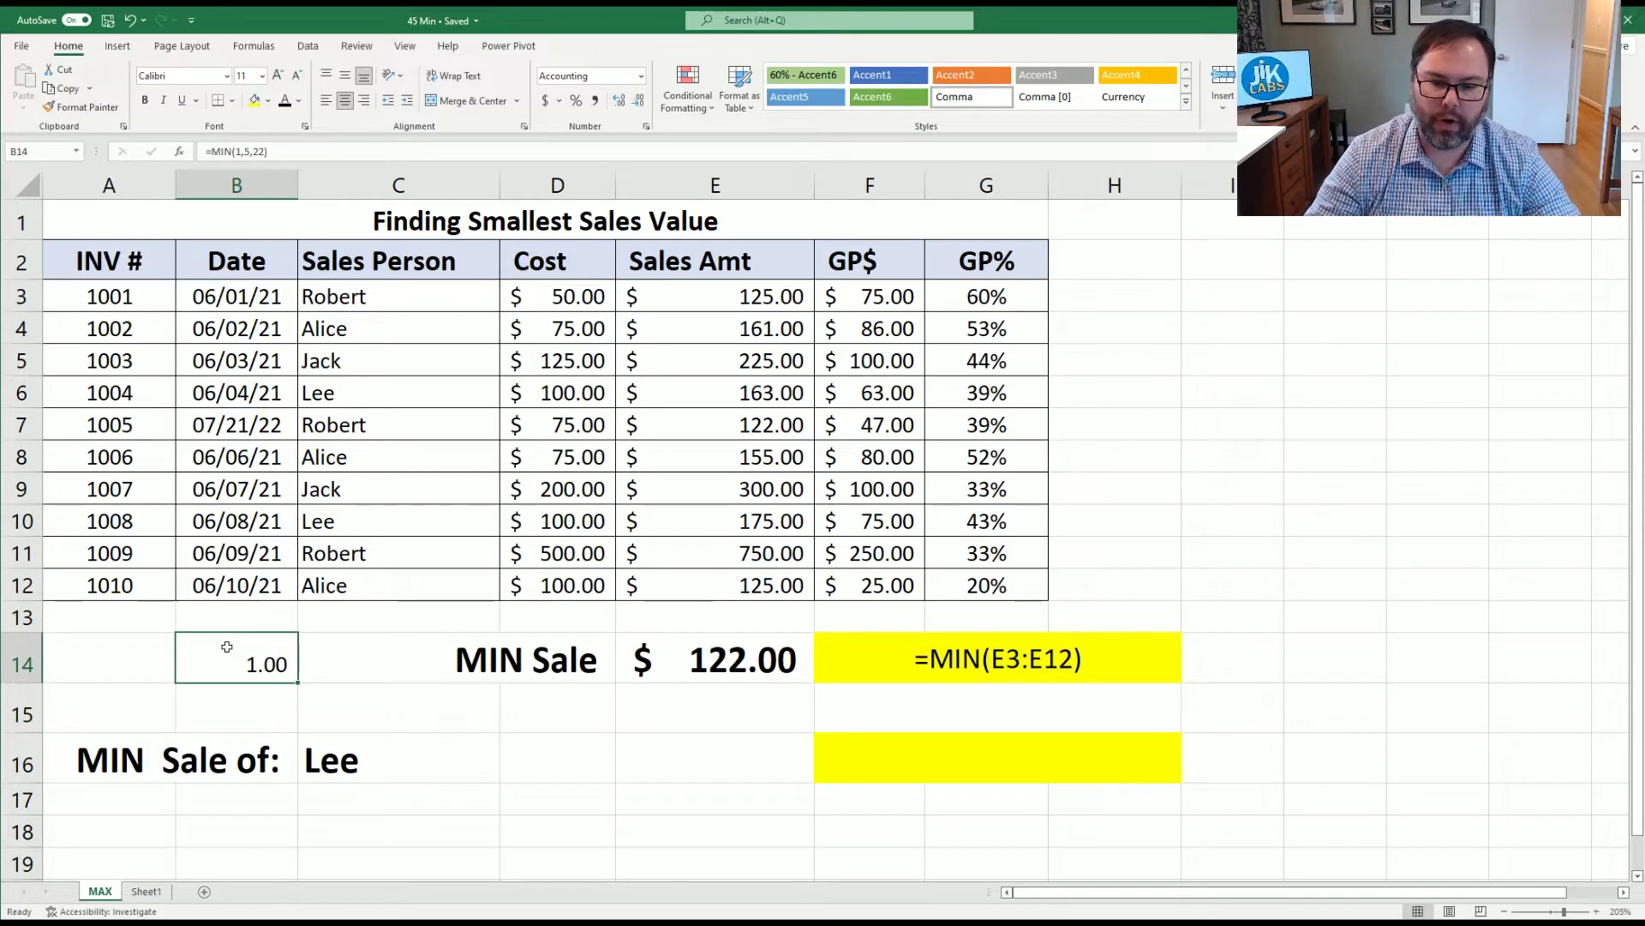
key("Delete")
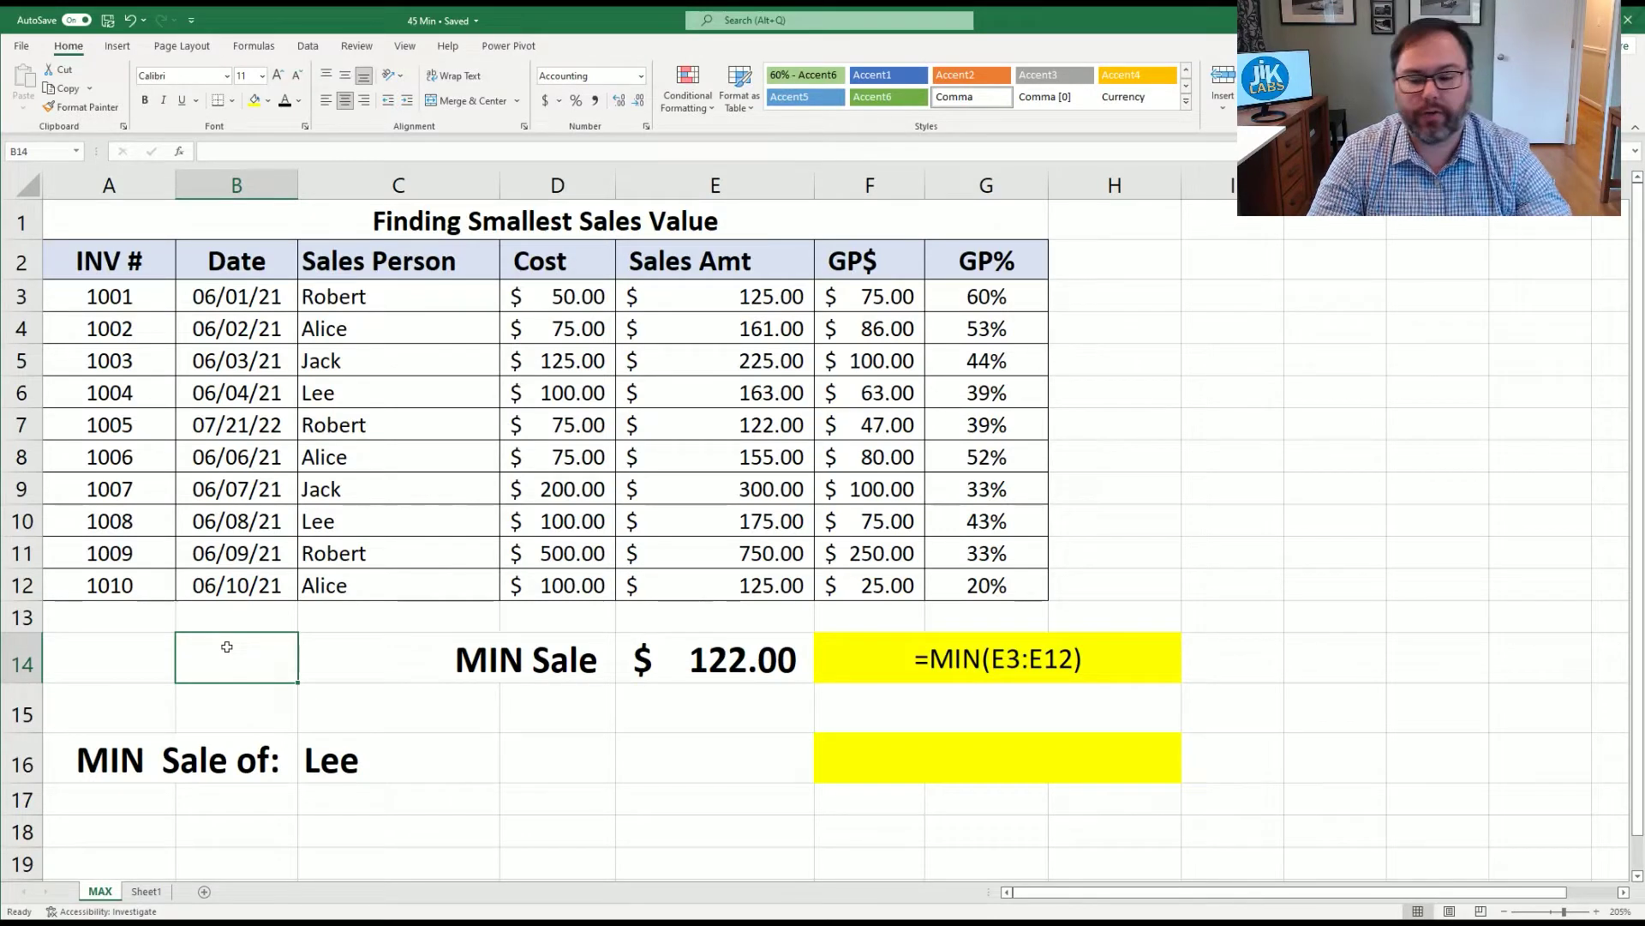
Enter =MINIFS(E3:E12,C3:C12,C16) in cell E16 to find the smallest sale of the sales person in C16
left_click(681, 758)
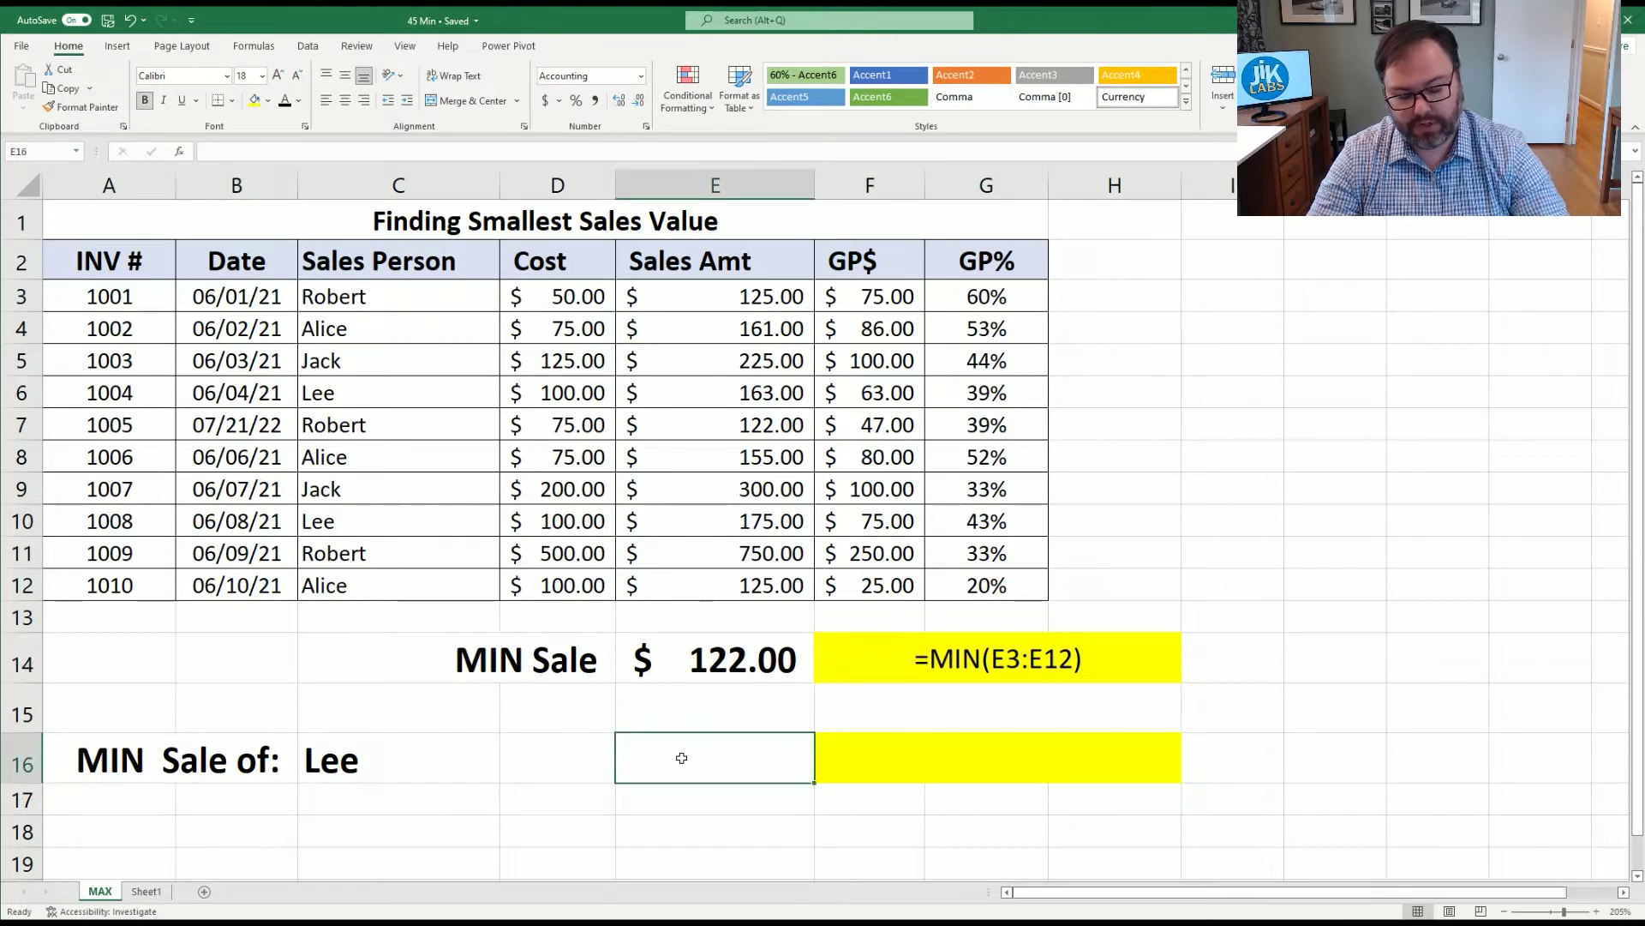
type("=")
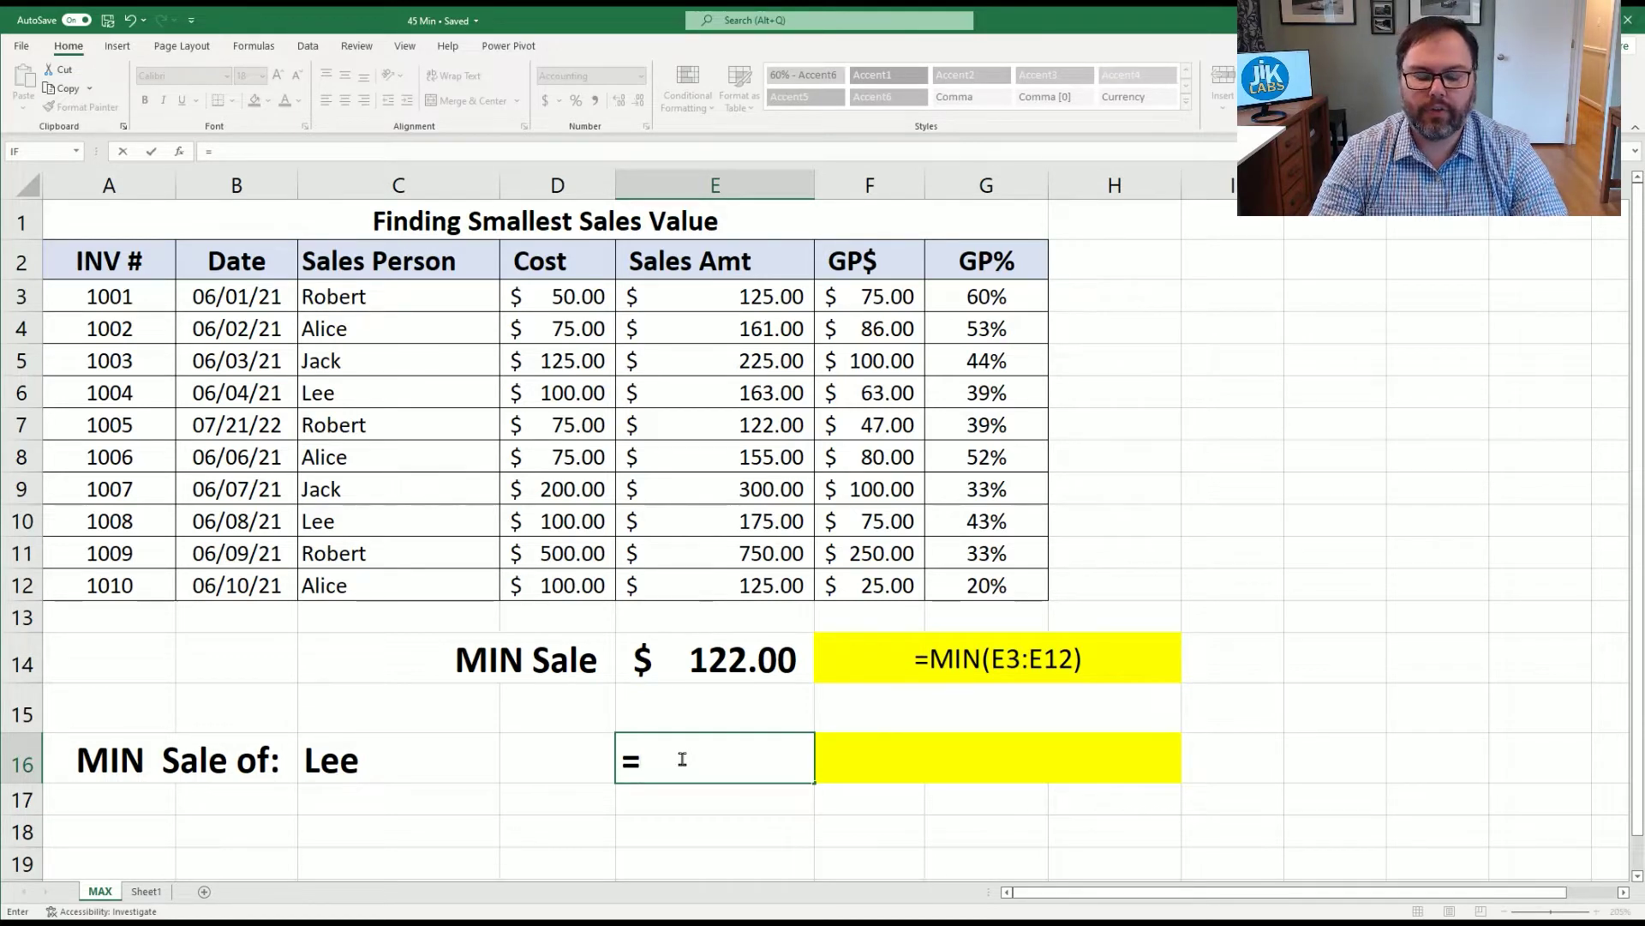
type("minifs")
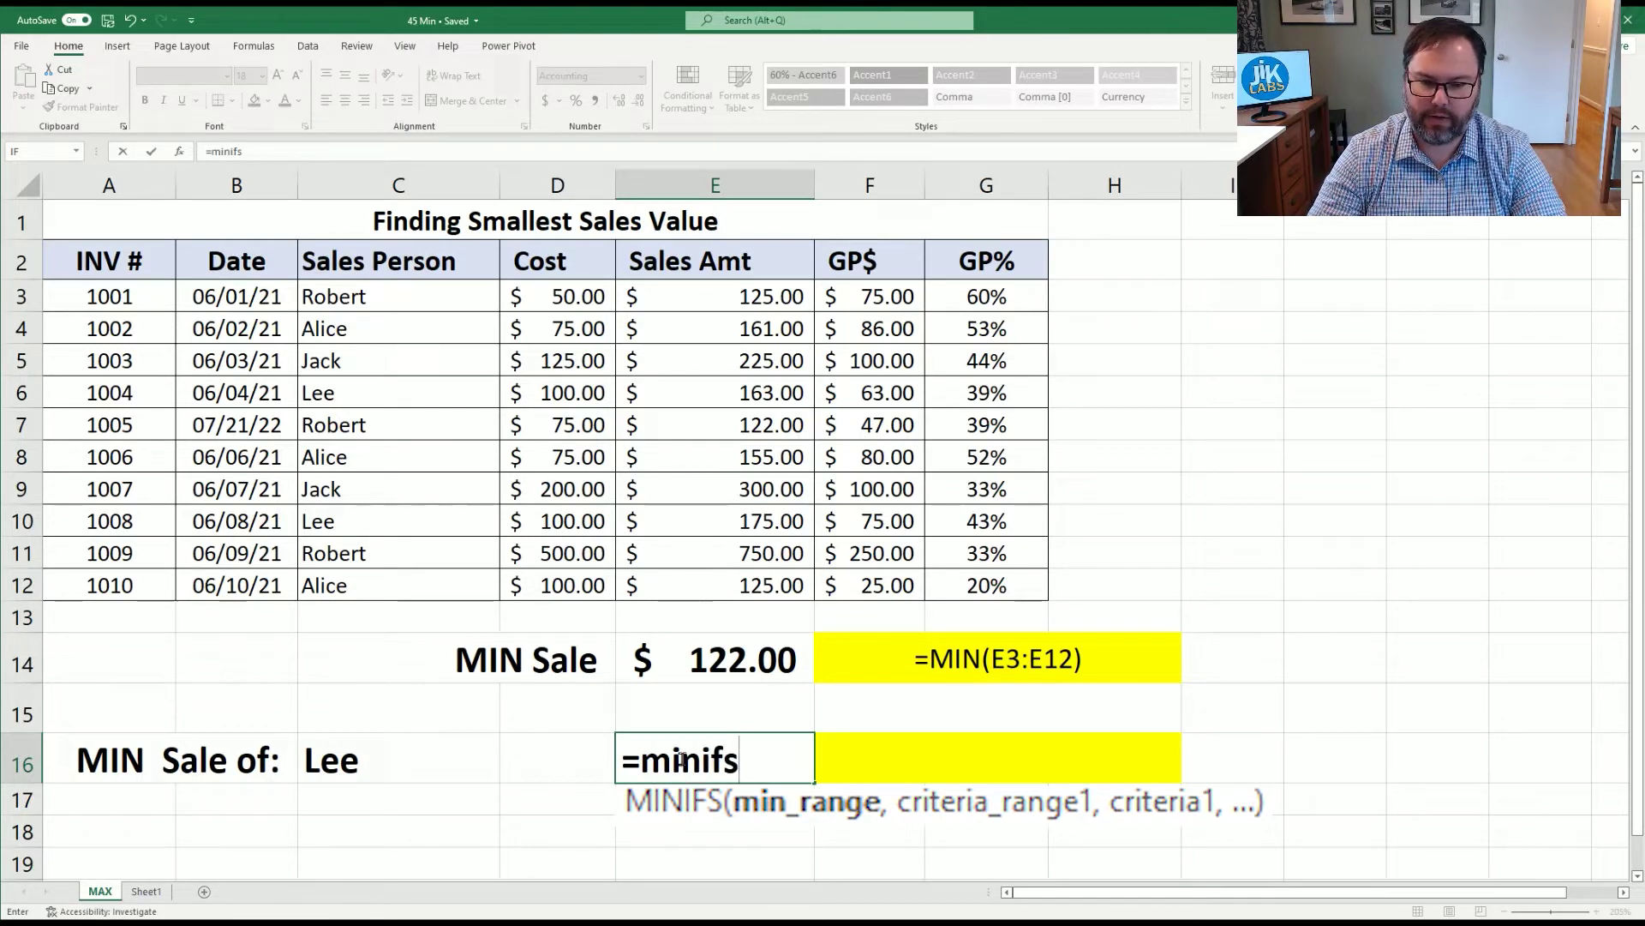
key("Tab")
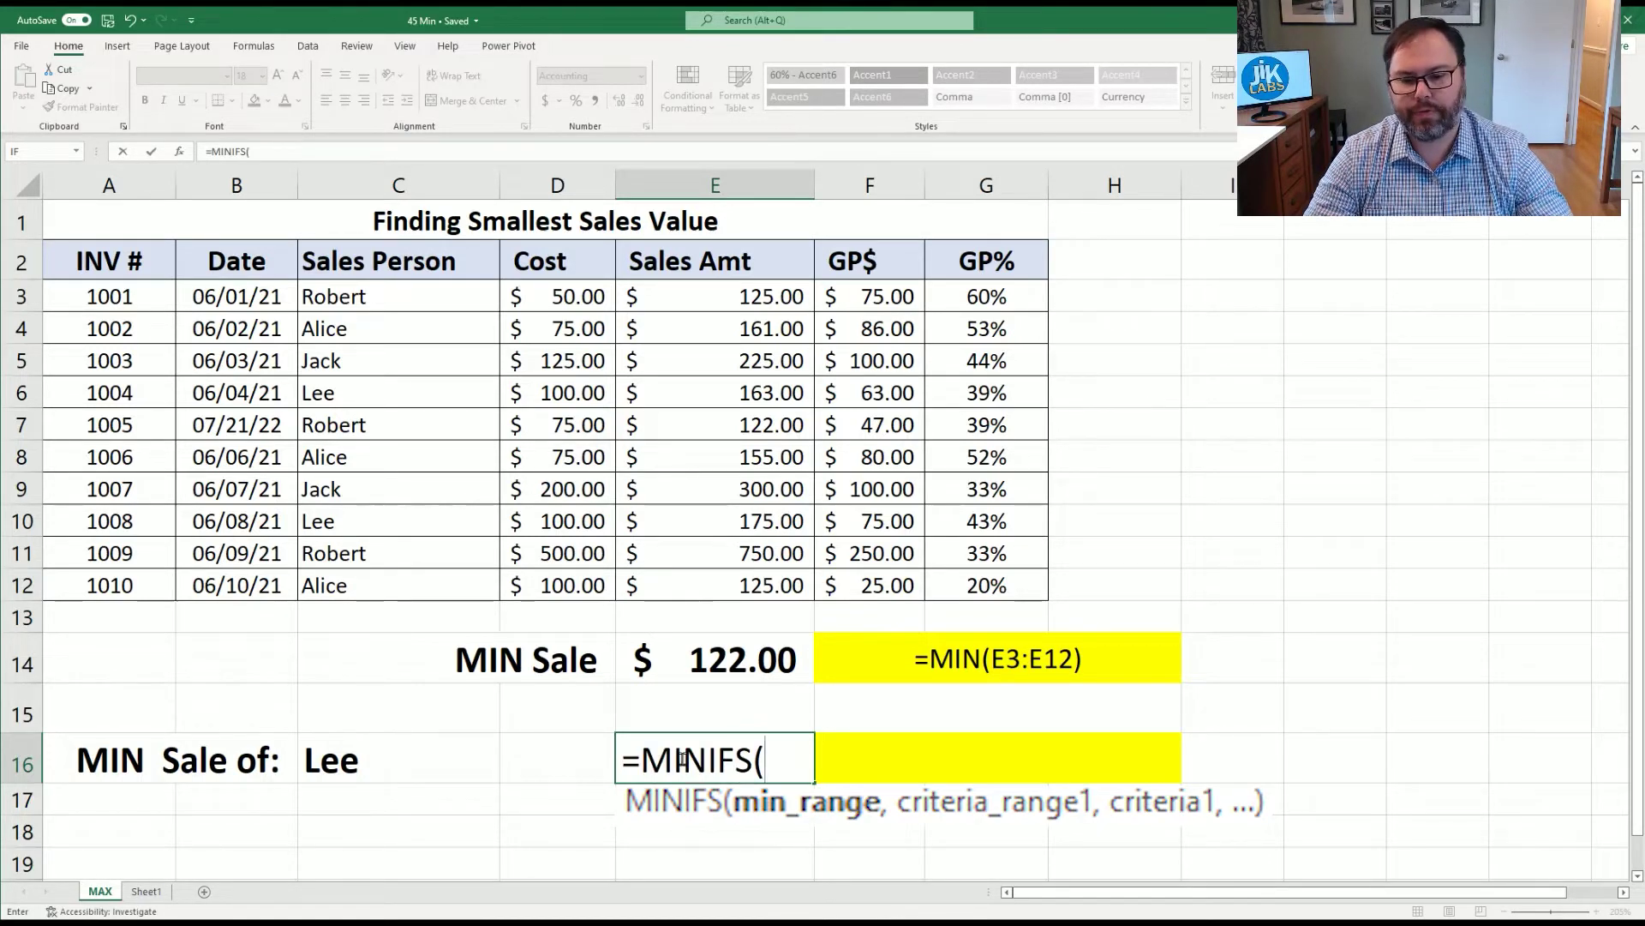
left_click_drag(677, 292, 720, 581)
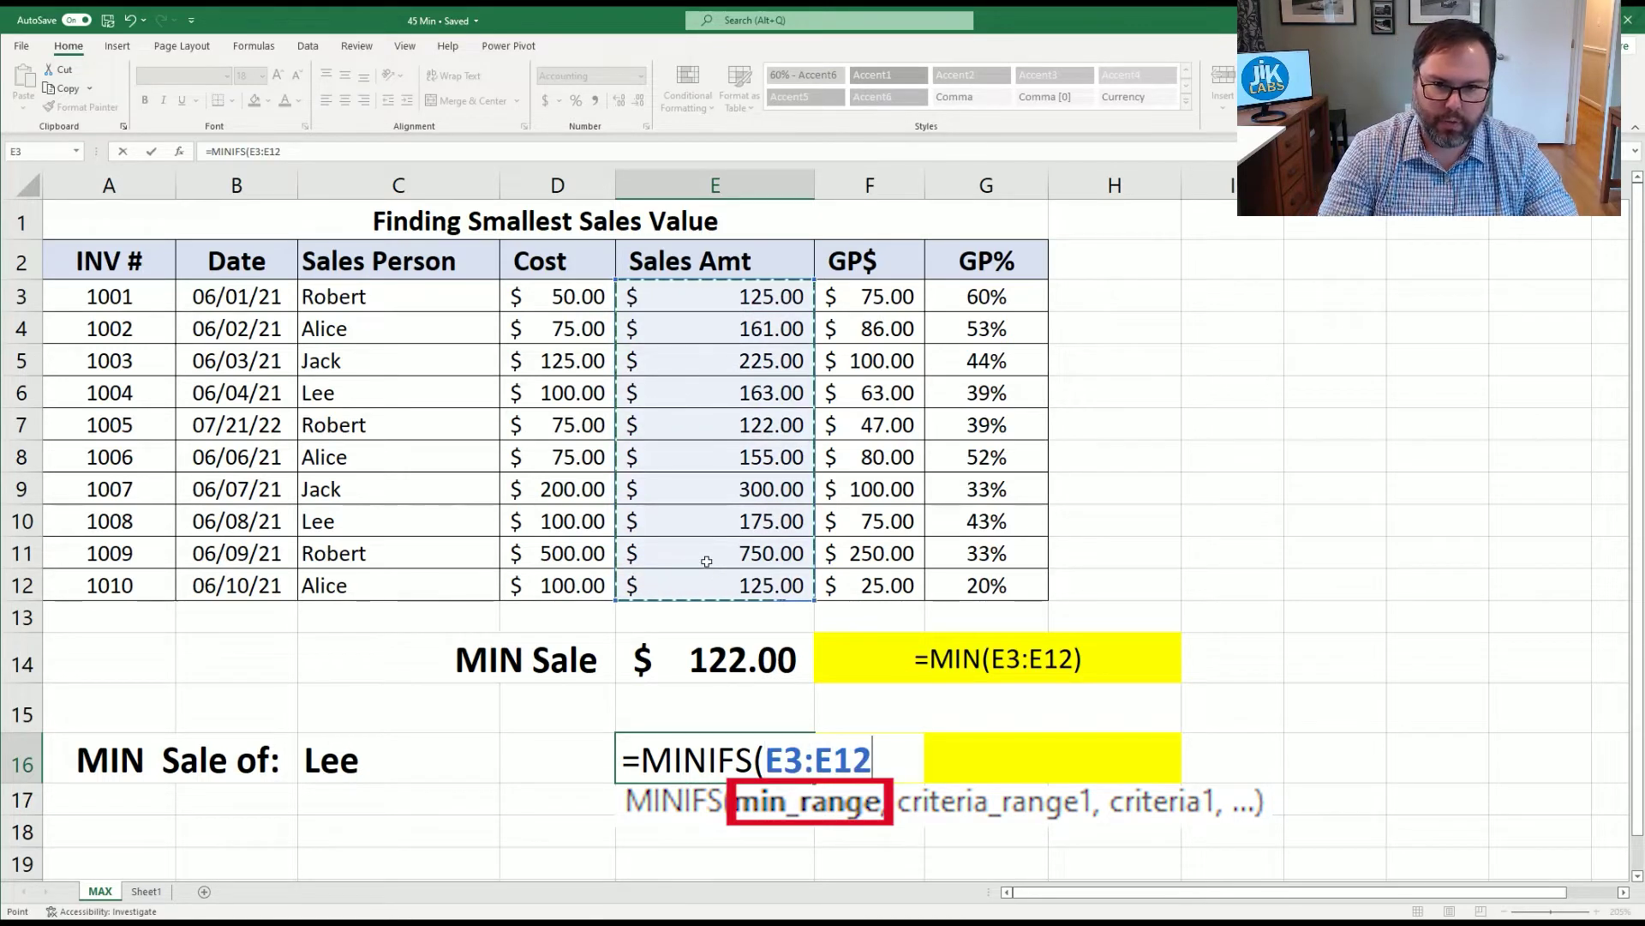
type(",")
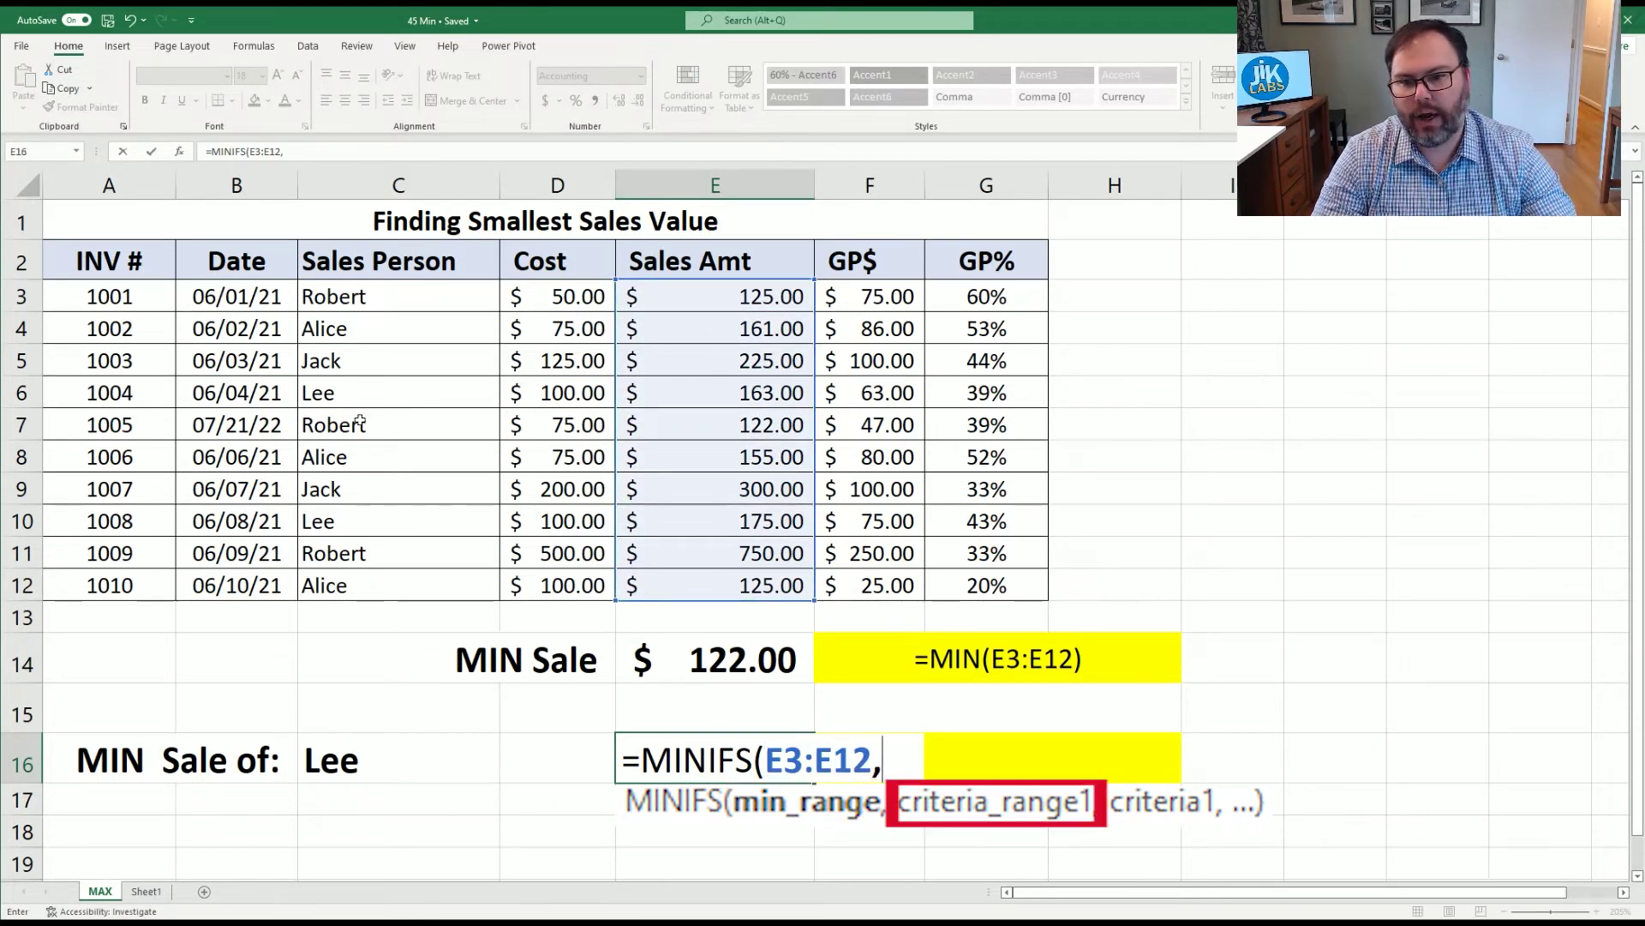
left_click_drag(366, 292, 391, 578)
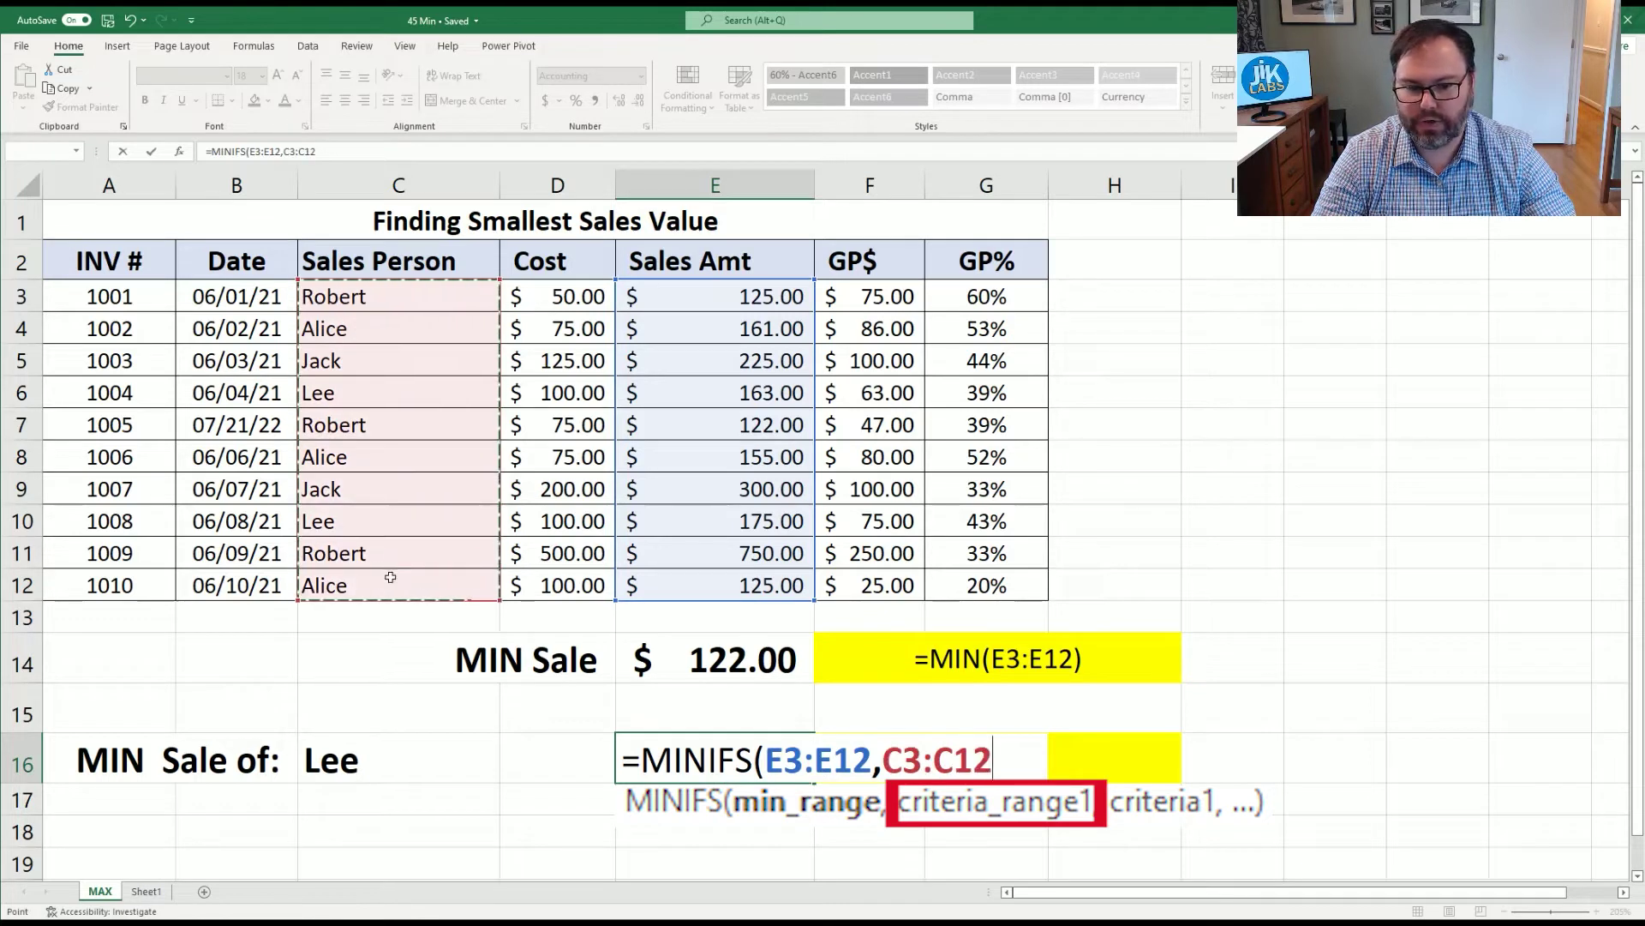
type(",")
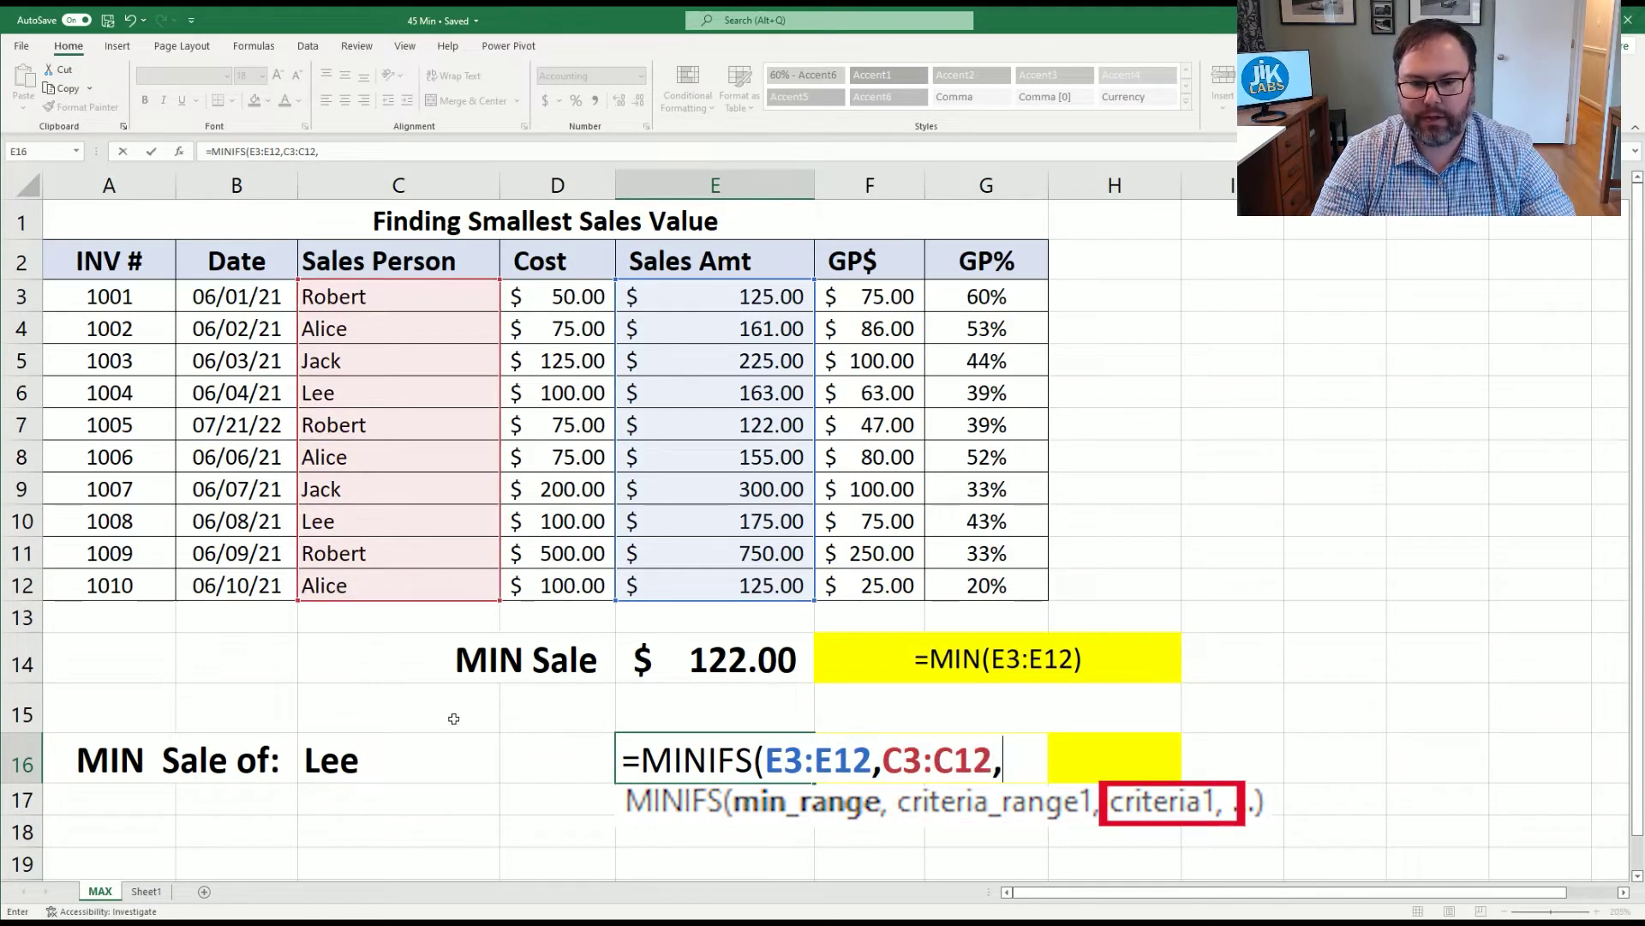
left_click(372, 757)
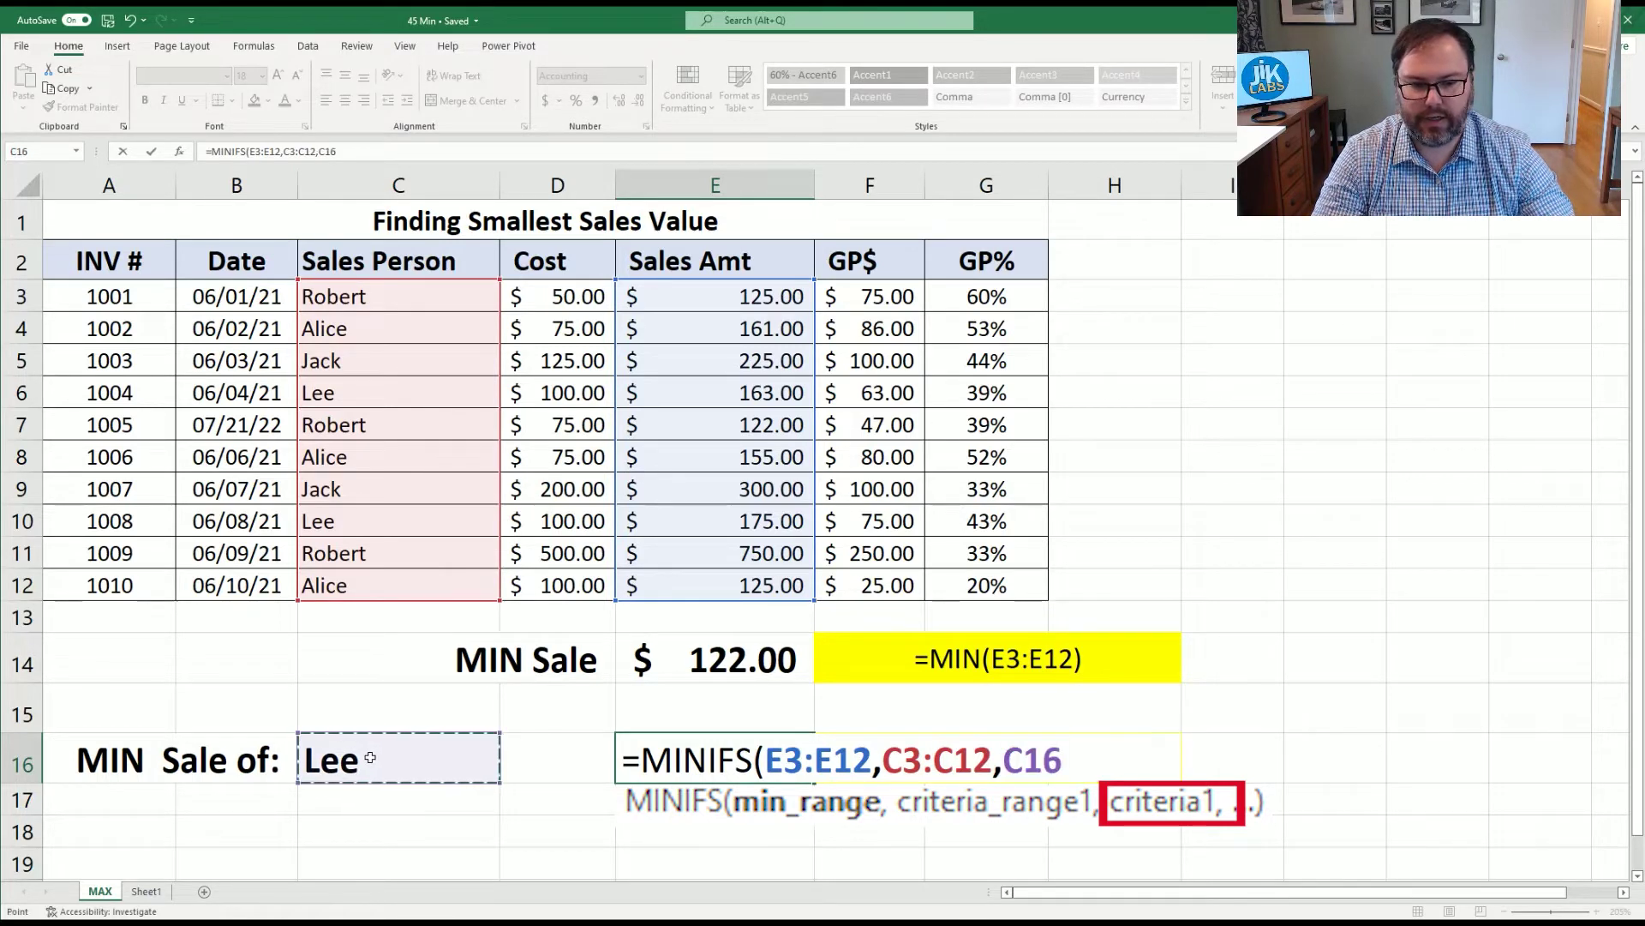
type(")")
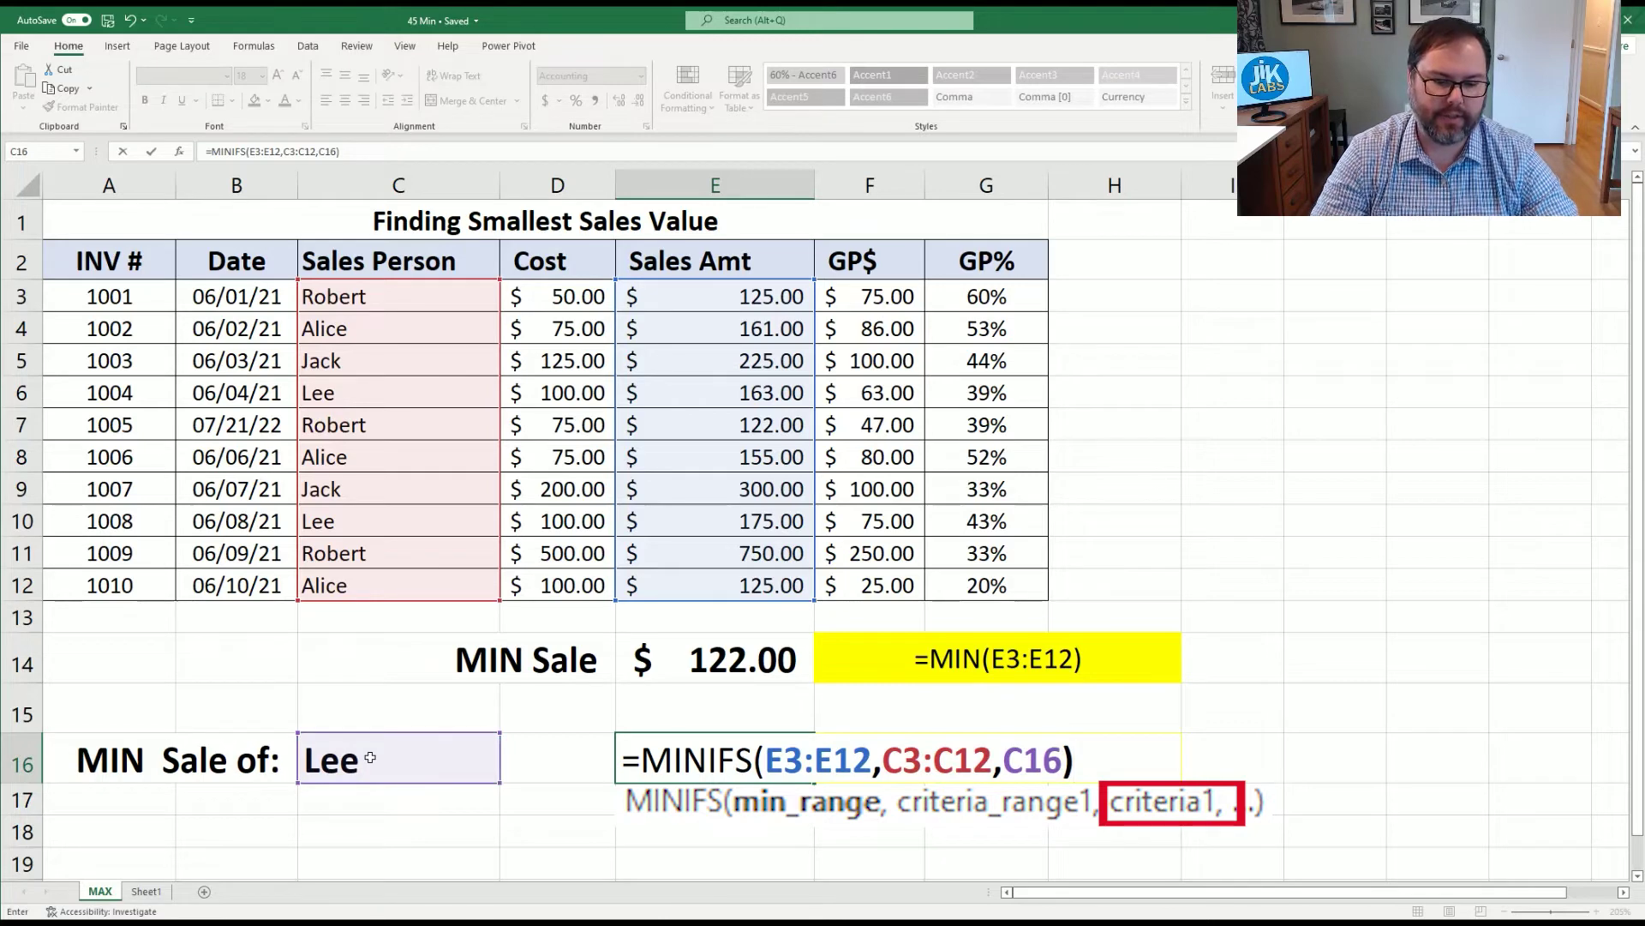
key("Return")
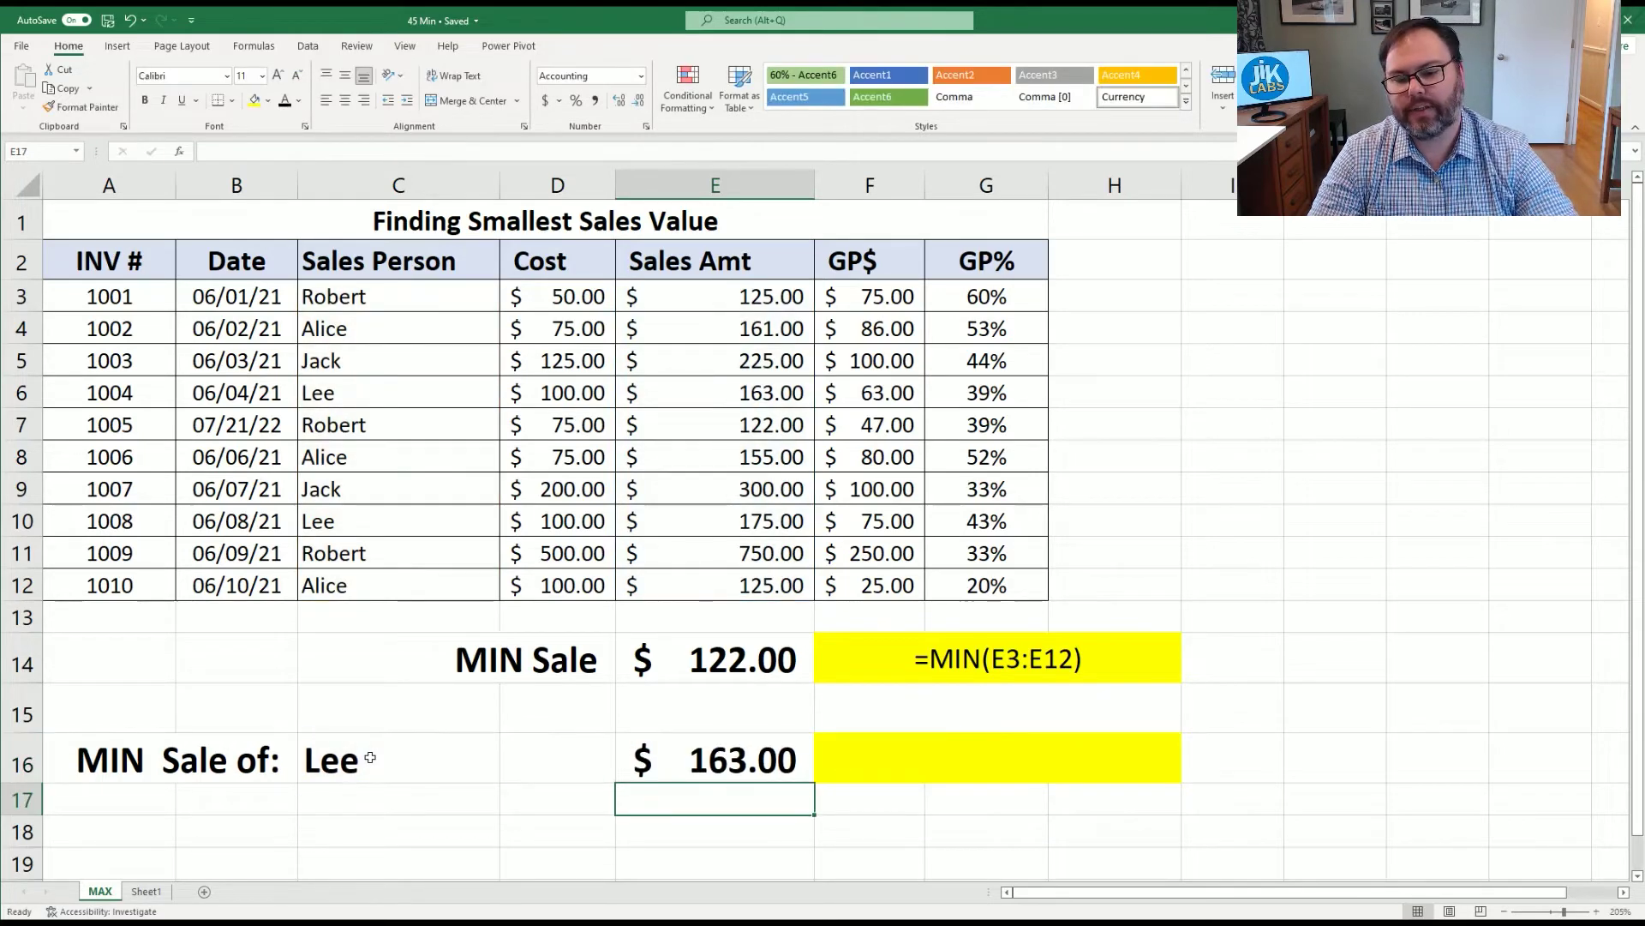
key("Up")
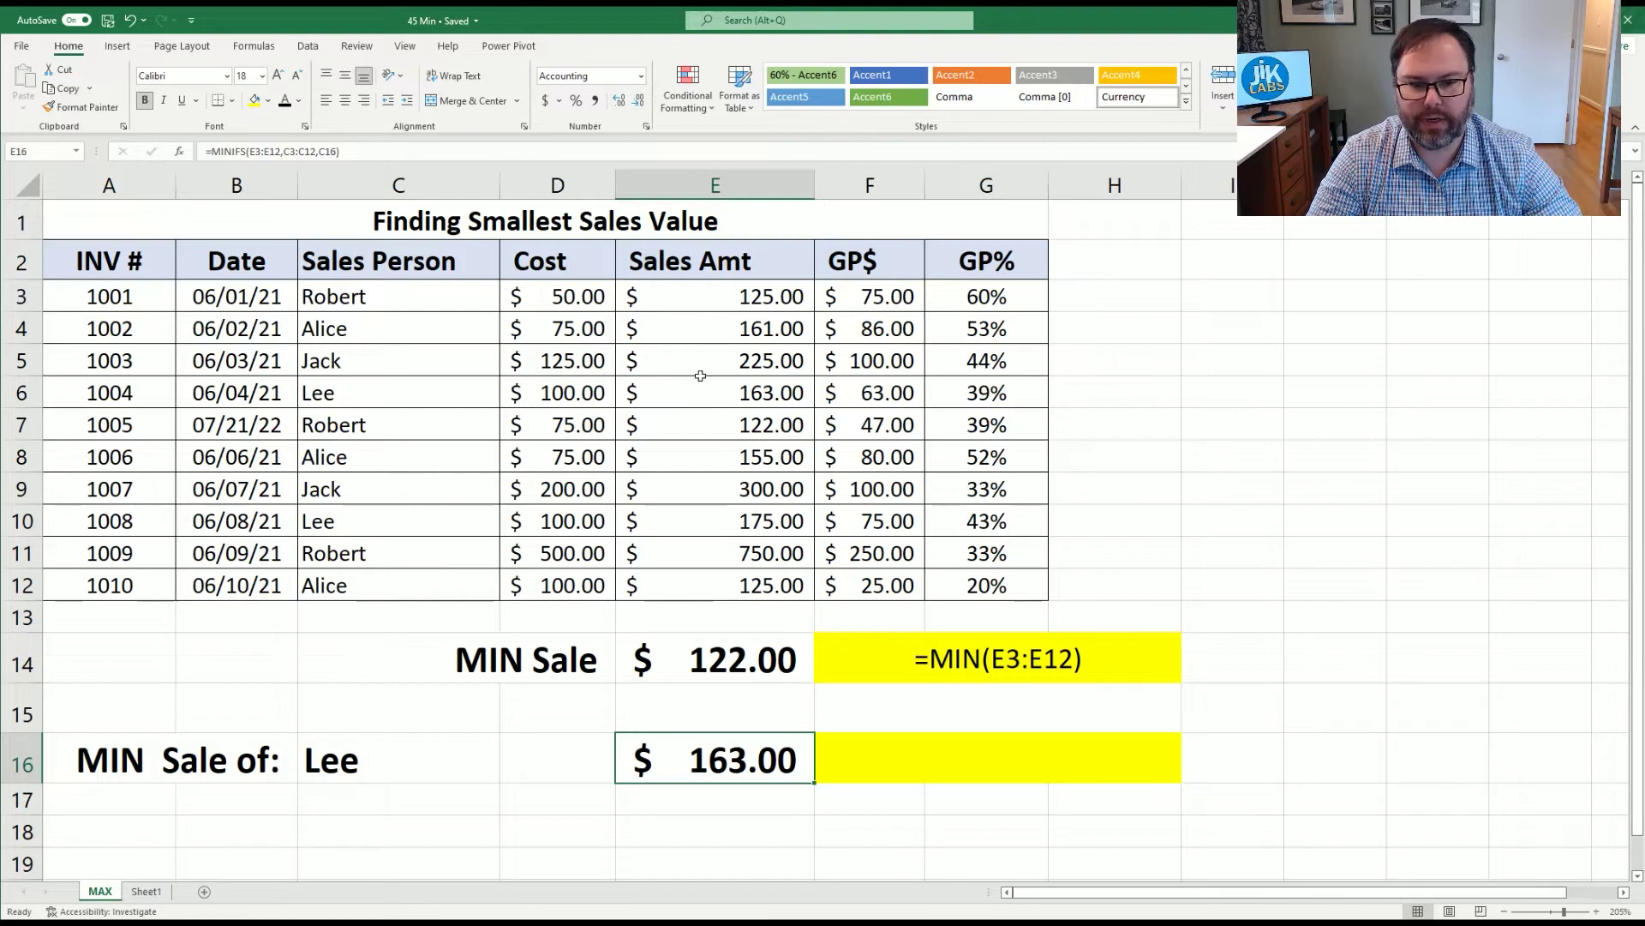
left_click(883, 780)
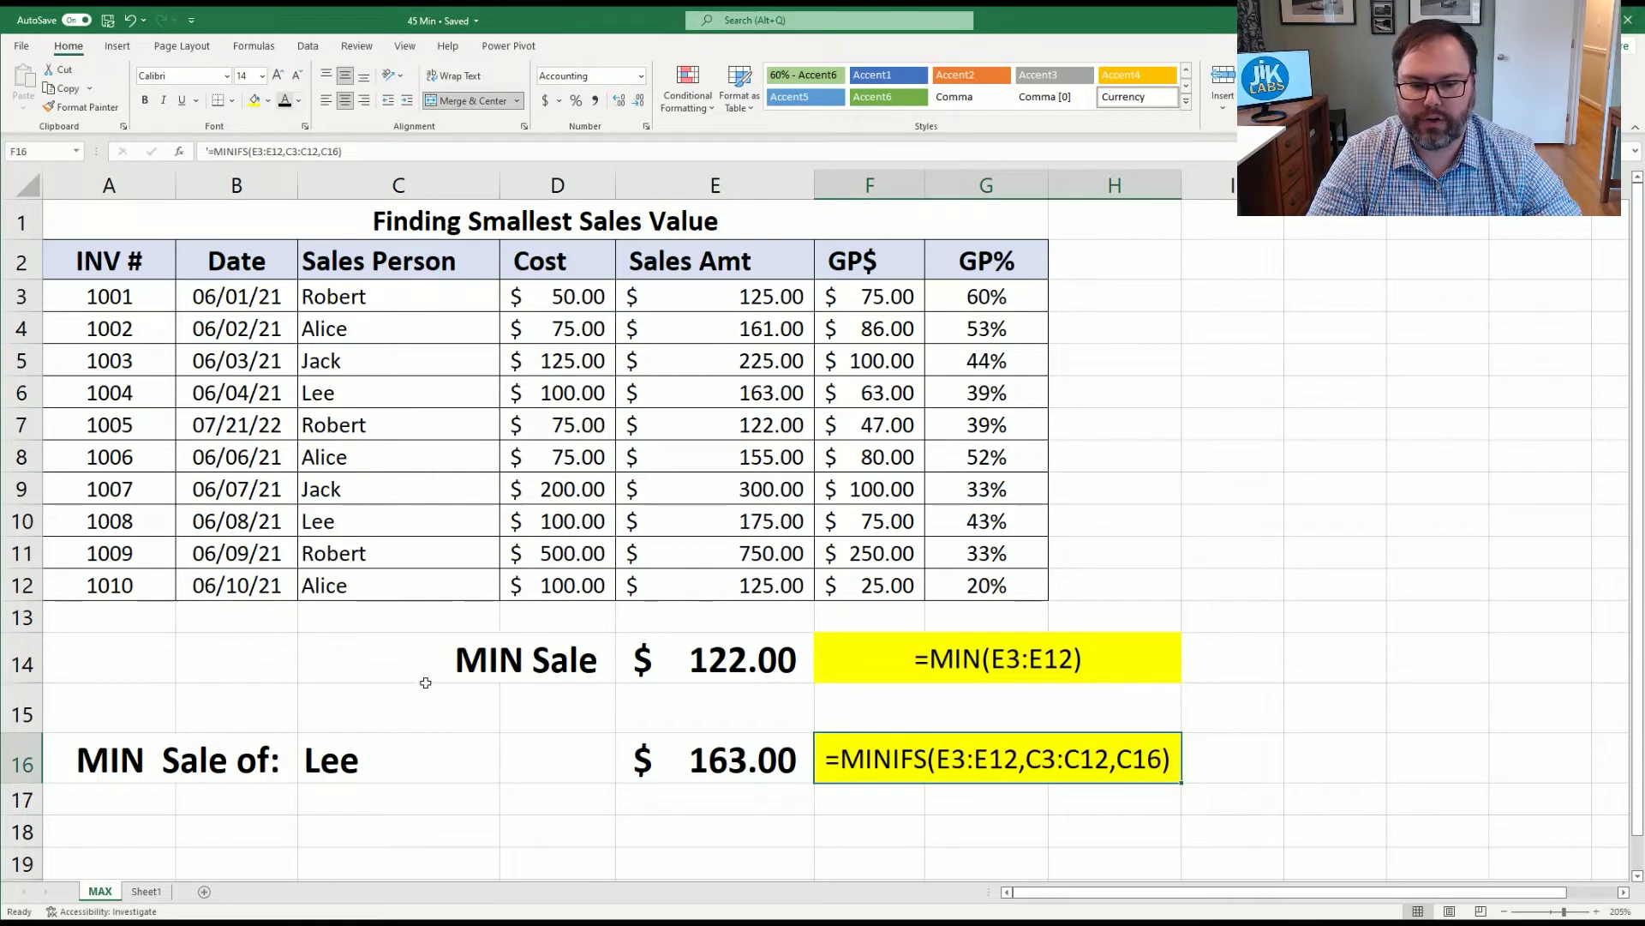
Try the sales persons listed in C5 and C4 as the MINIFS criterion in cell C16, and undo the last entry
left_click(486, 754)
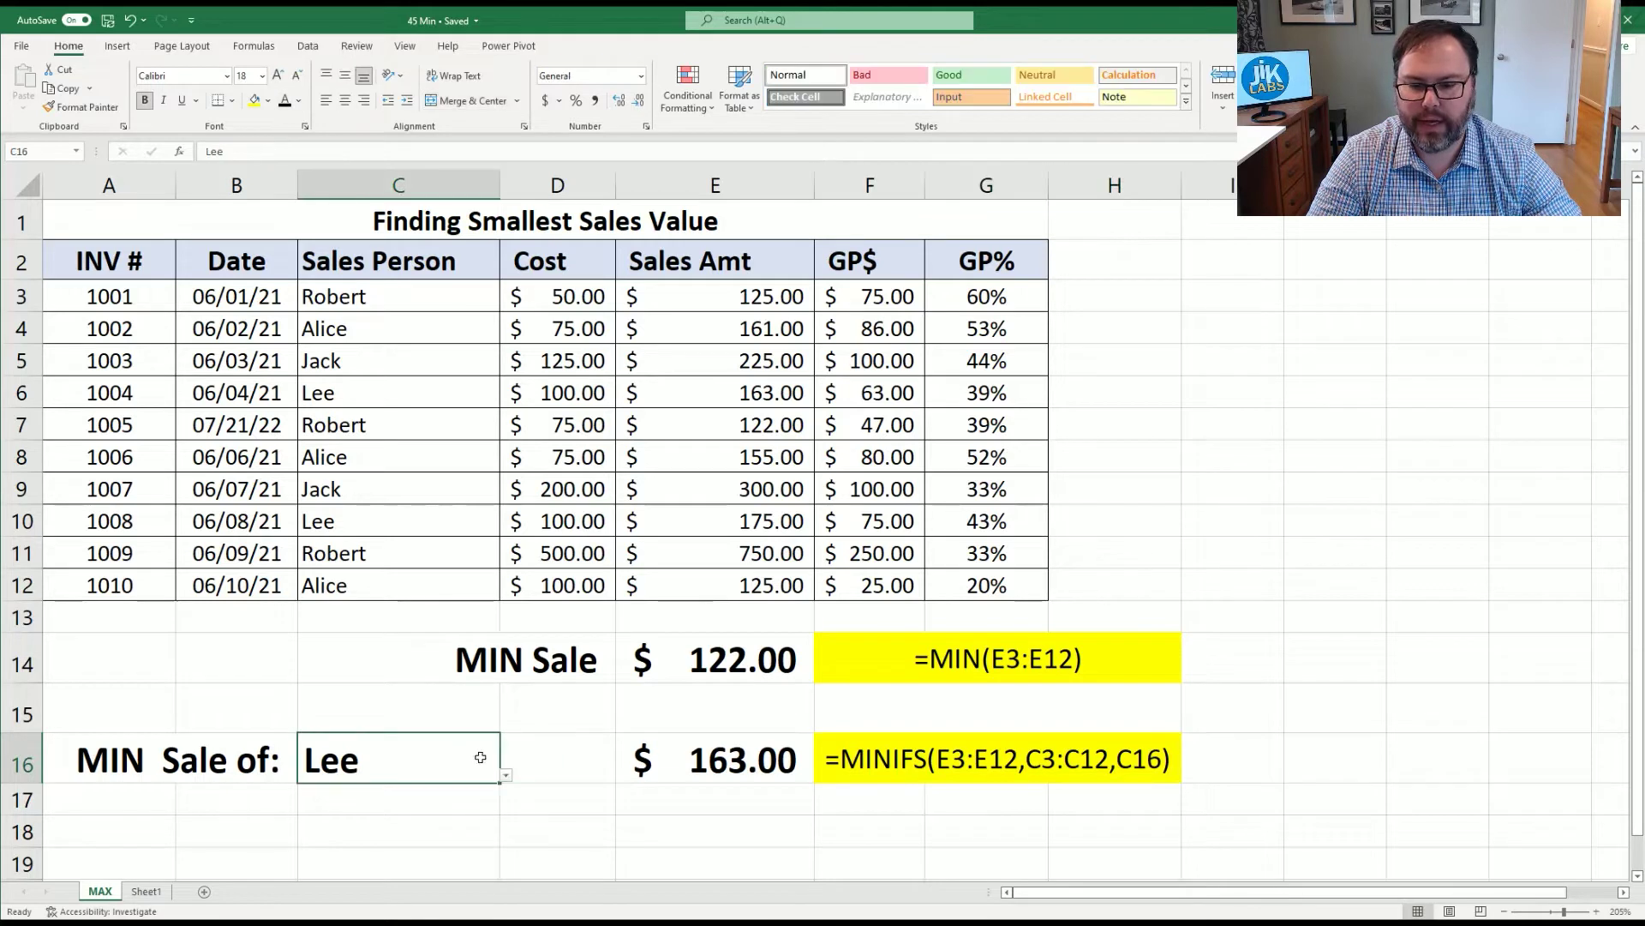
left_click(284, 836)
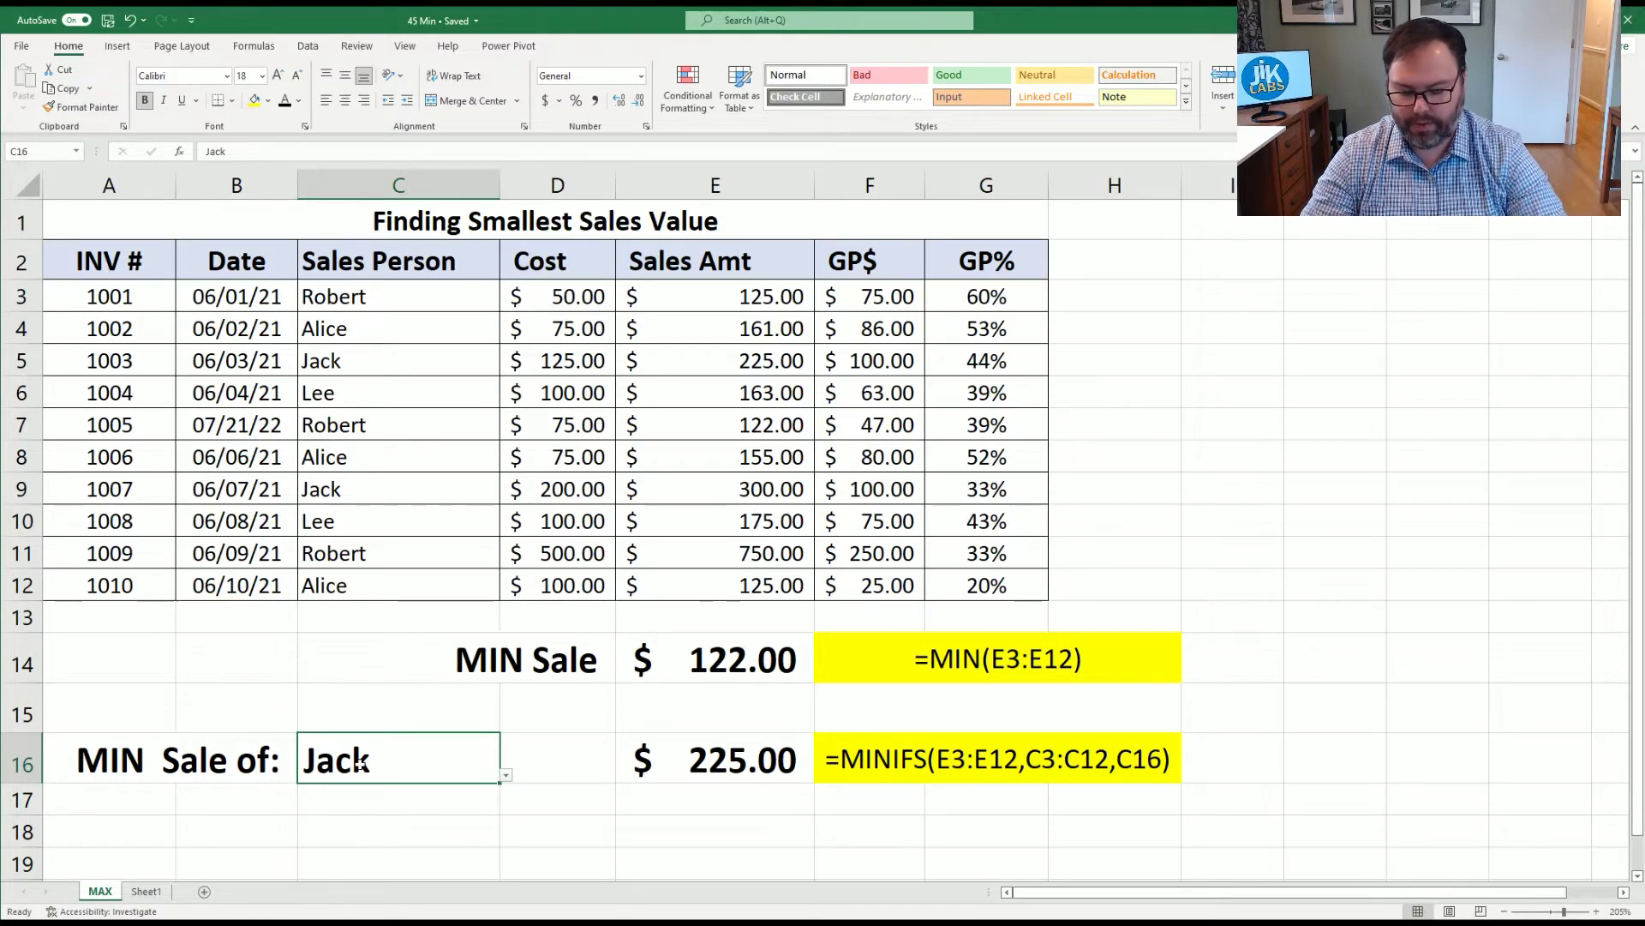
type("Al")
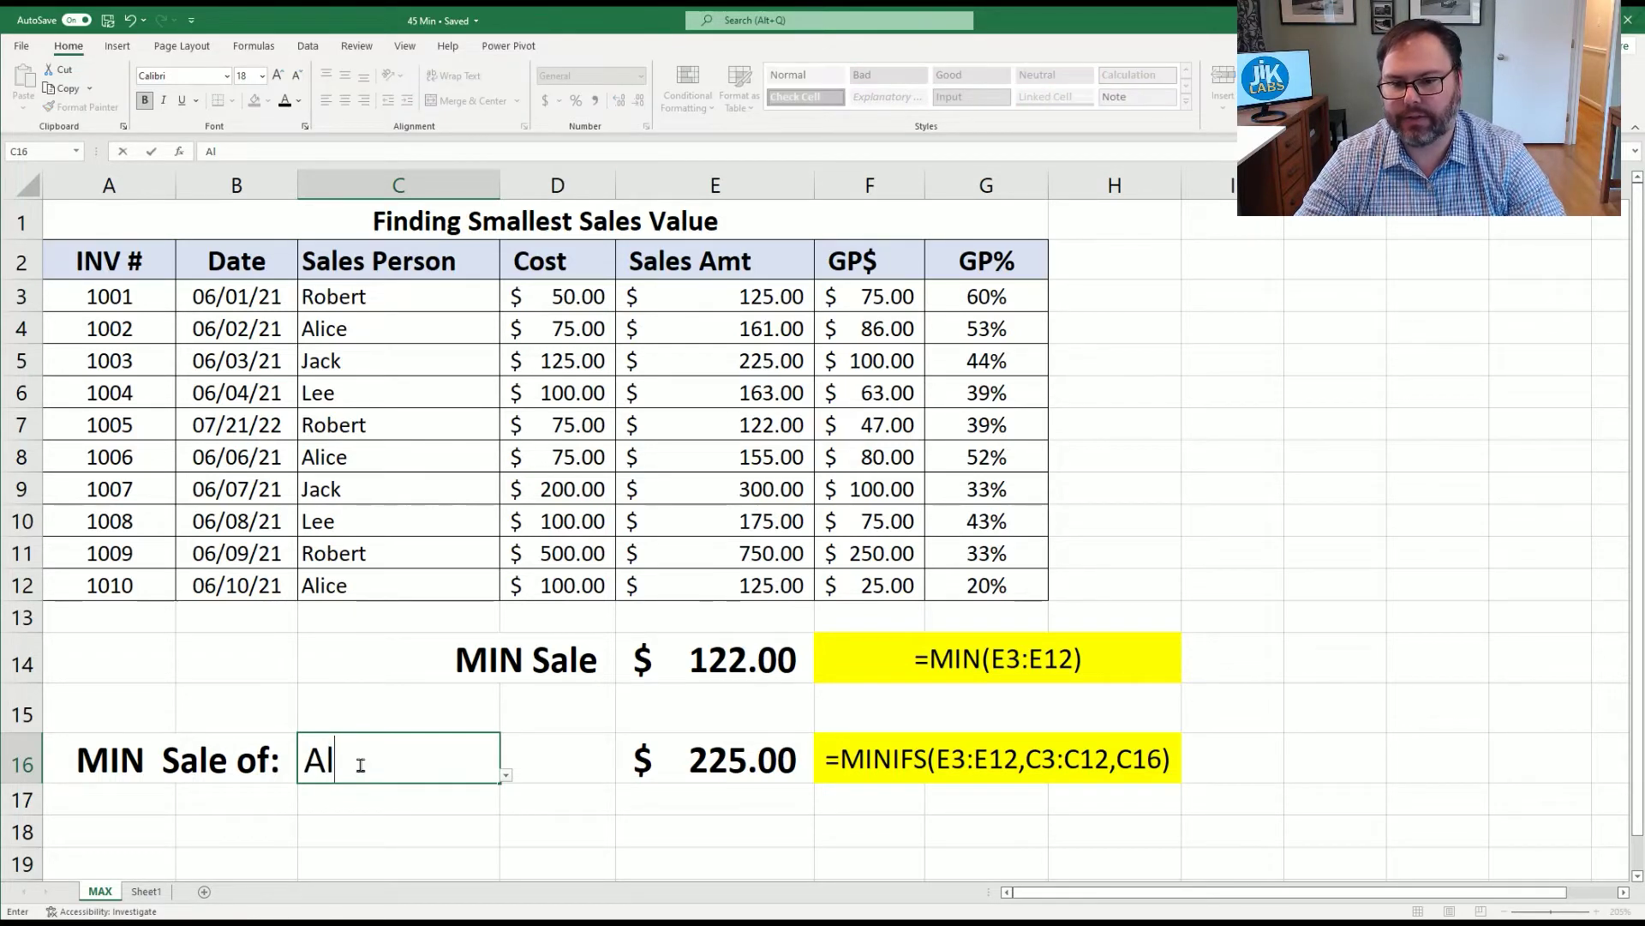
type("ice")
key("Return")
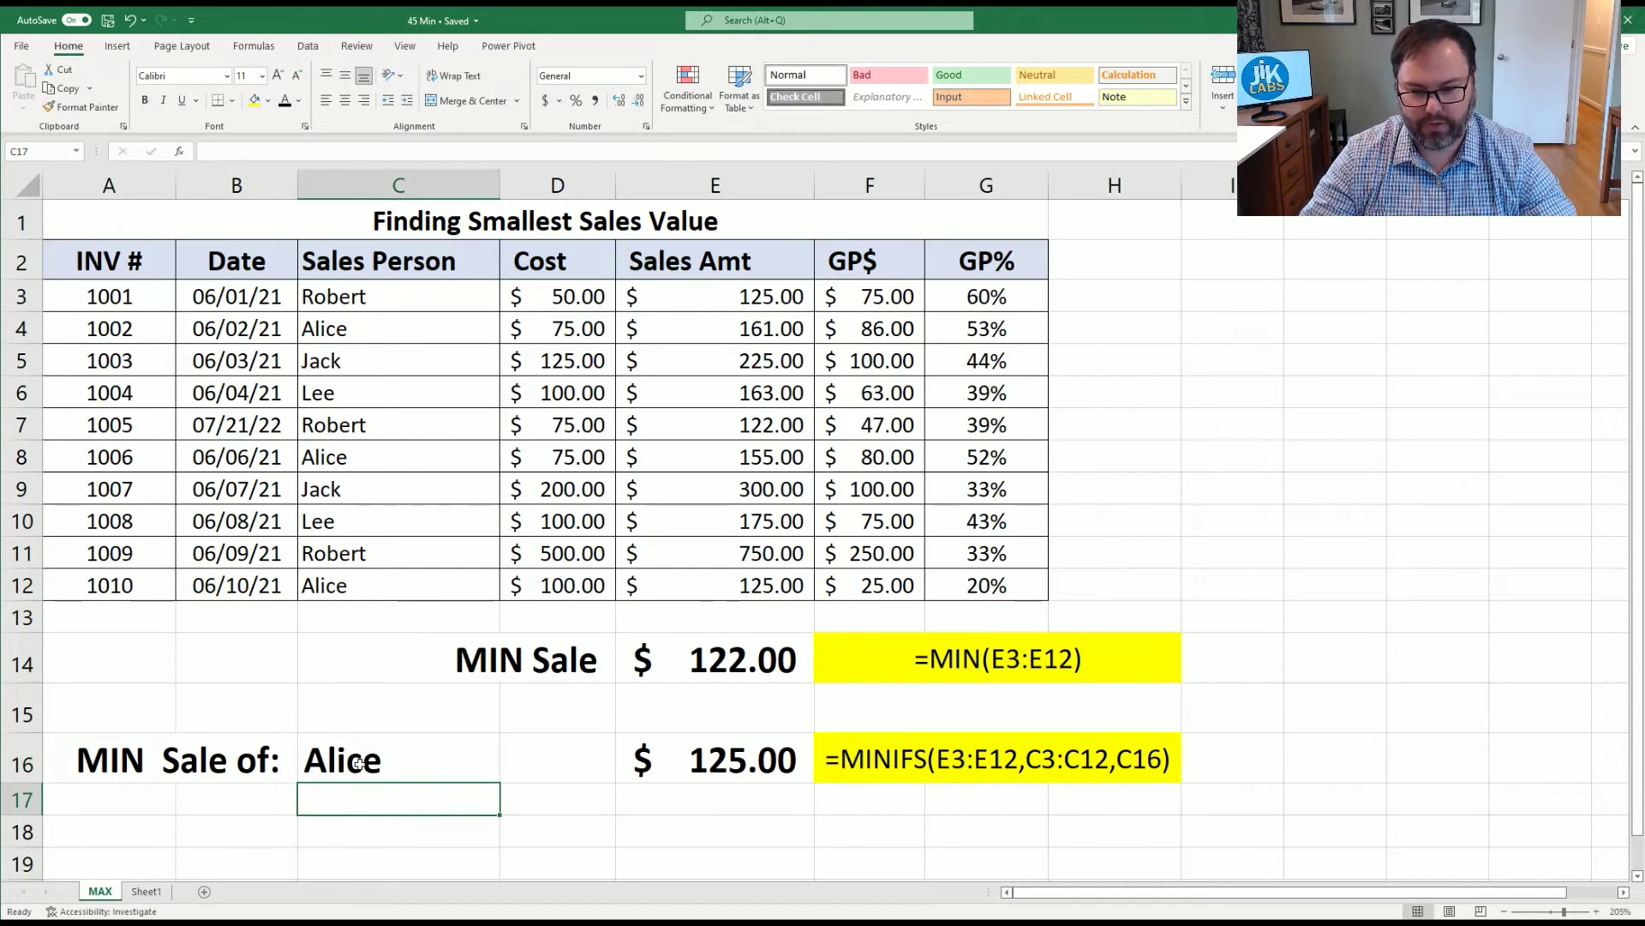
key("ctrl+z")
Choose the sales person listed in C3 as the criterion in C16 and compare the MINIFS result with the overall minimum in E14
left_click(507, 775)
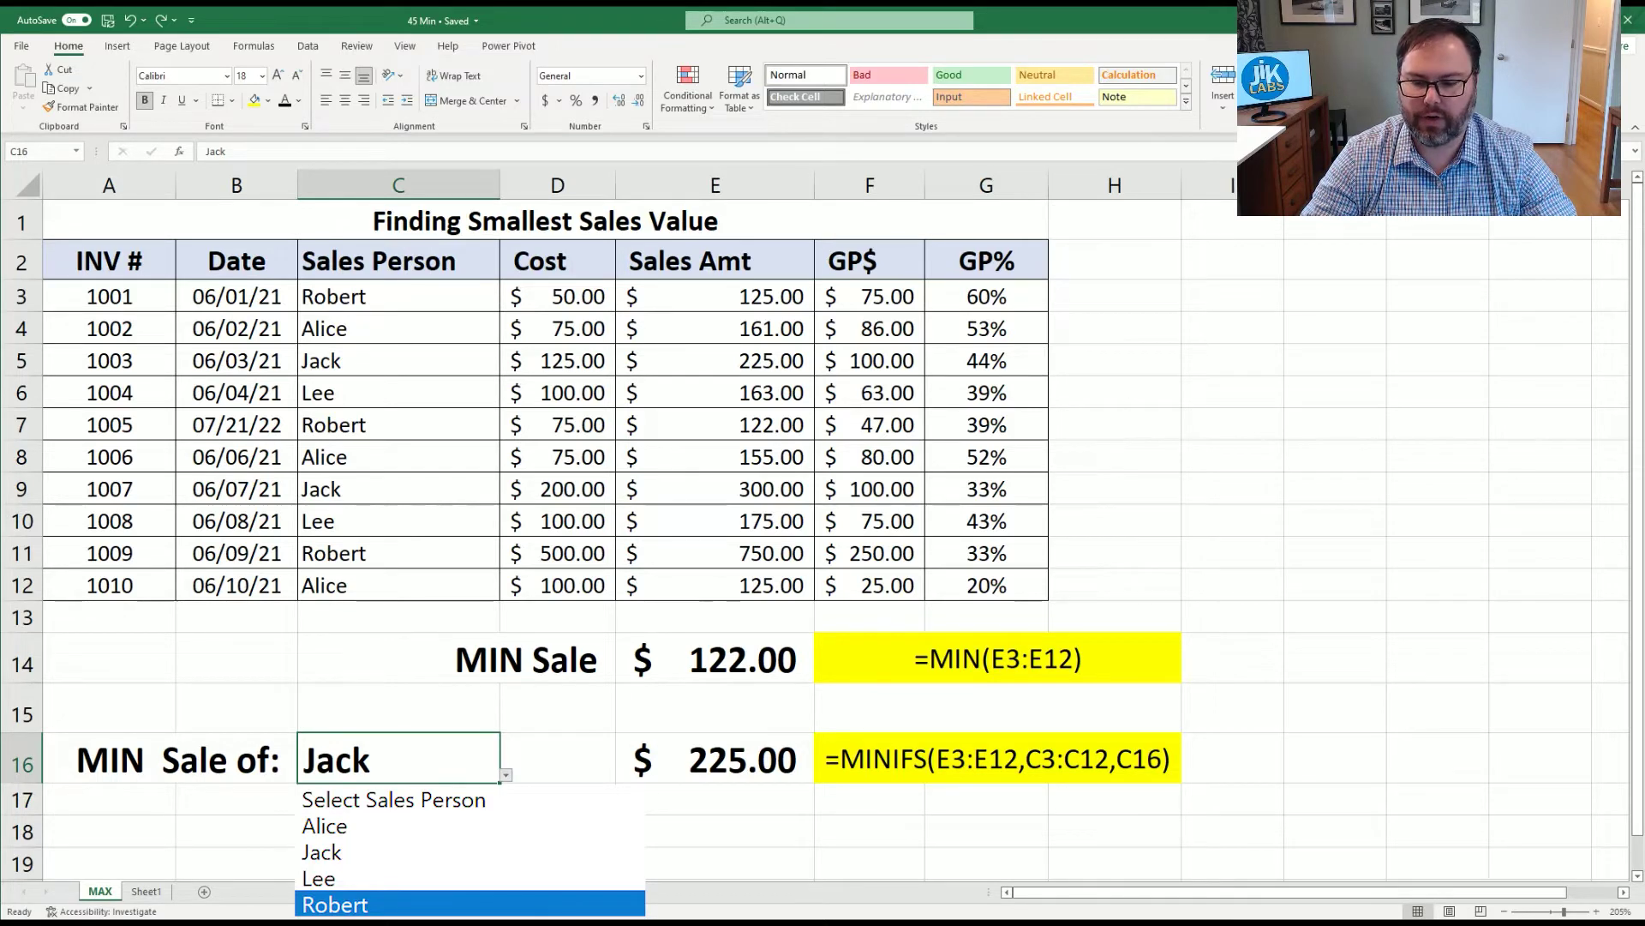
left_click(343, 904)
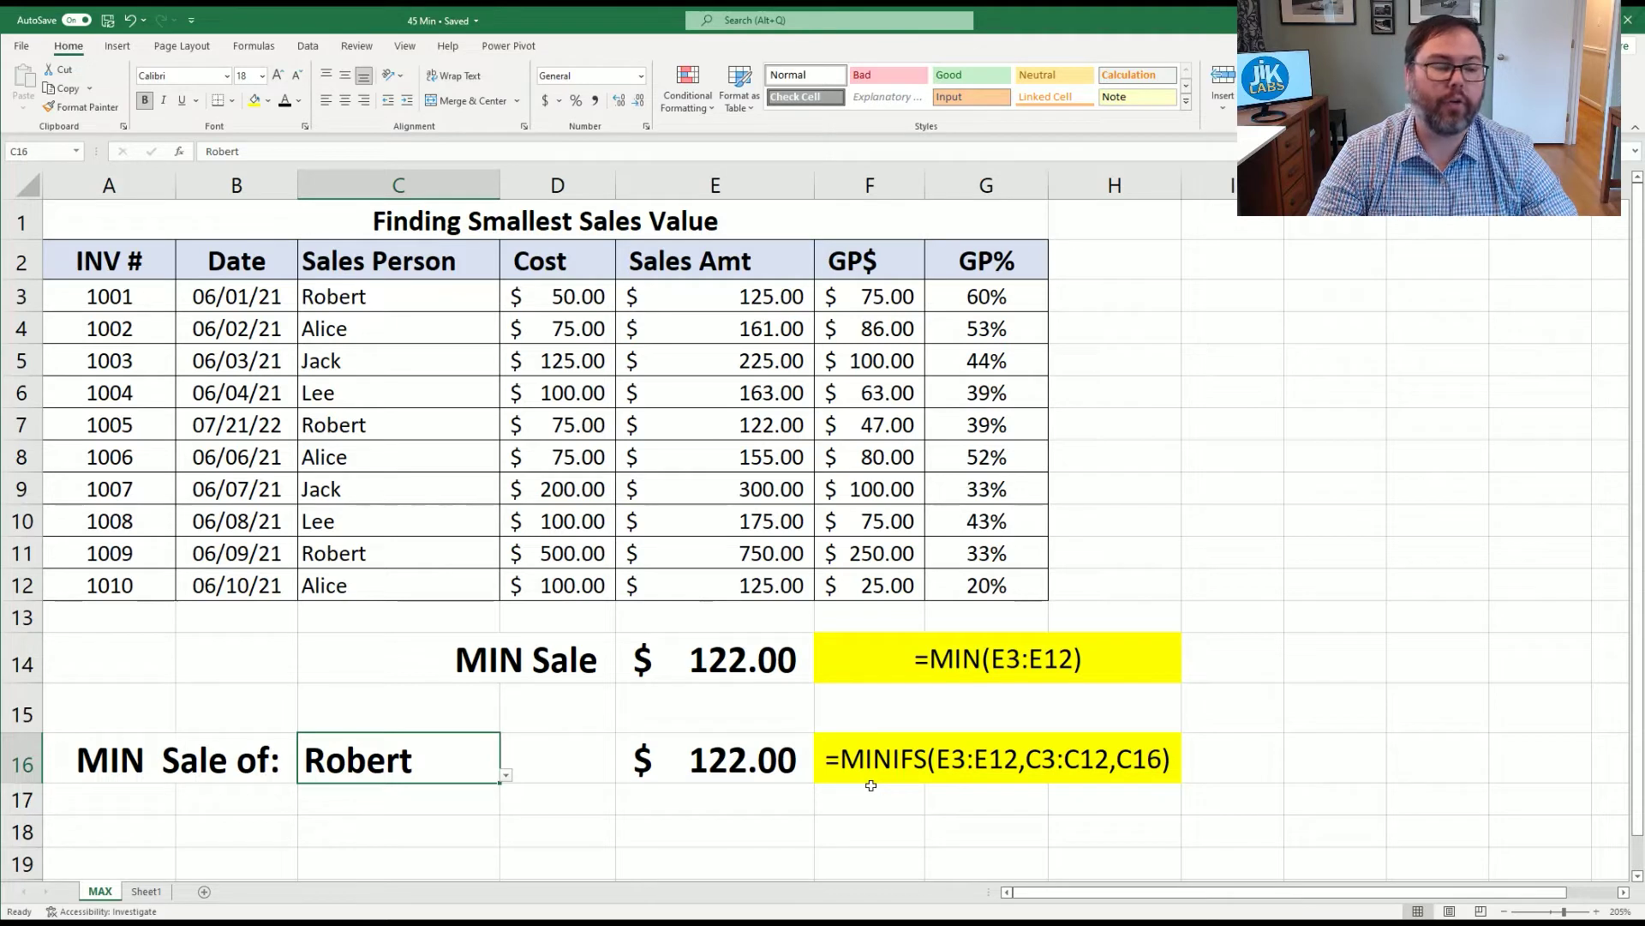
left_click(659, 651)
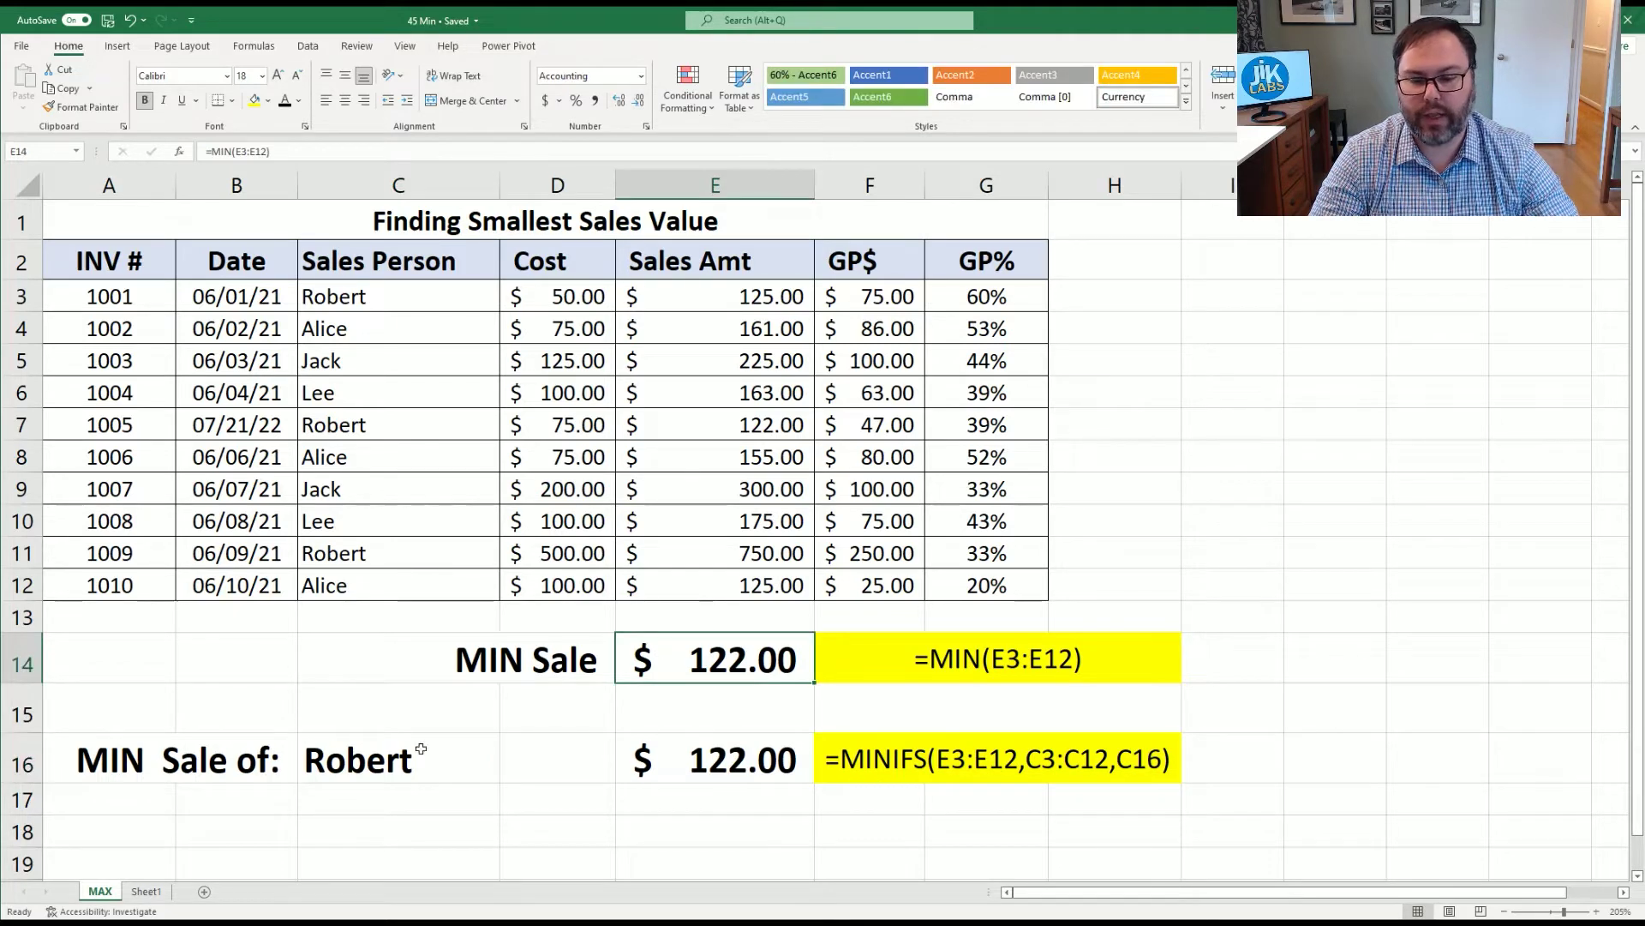
left_click(654, 709)
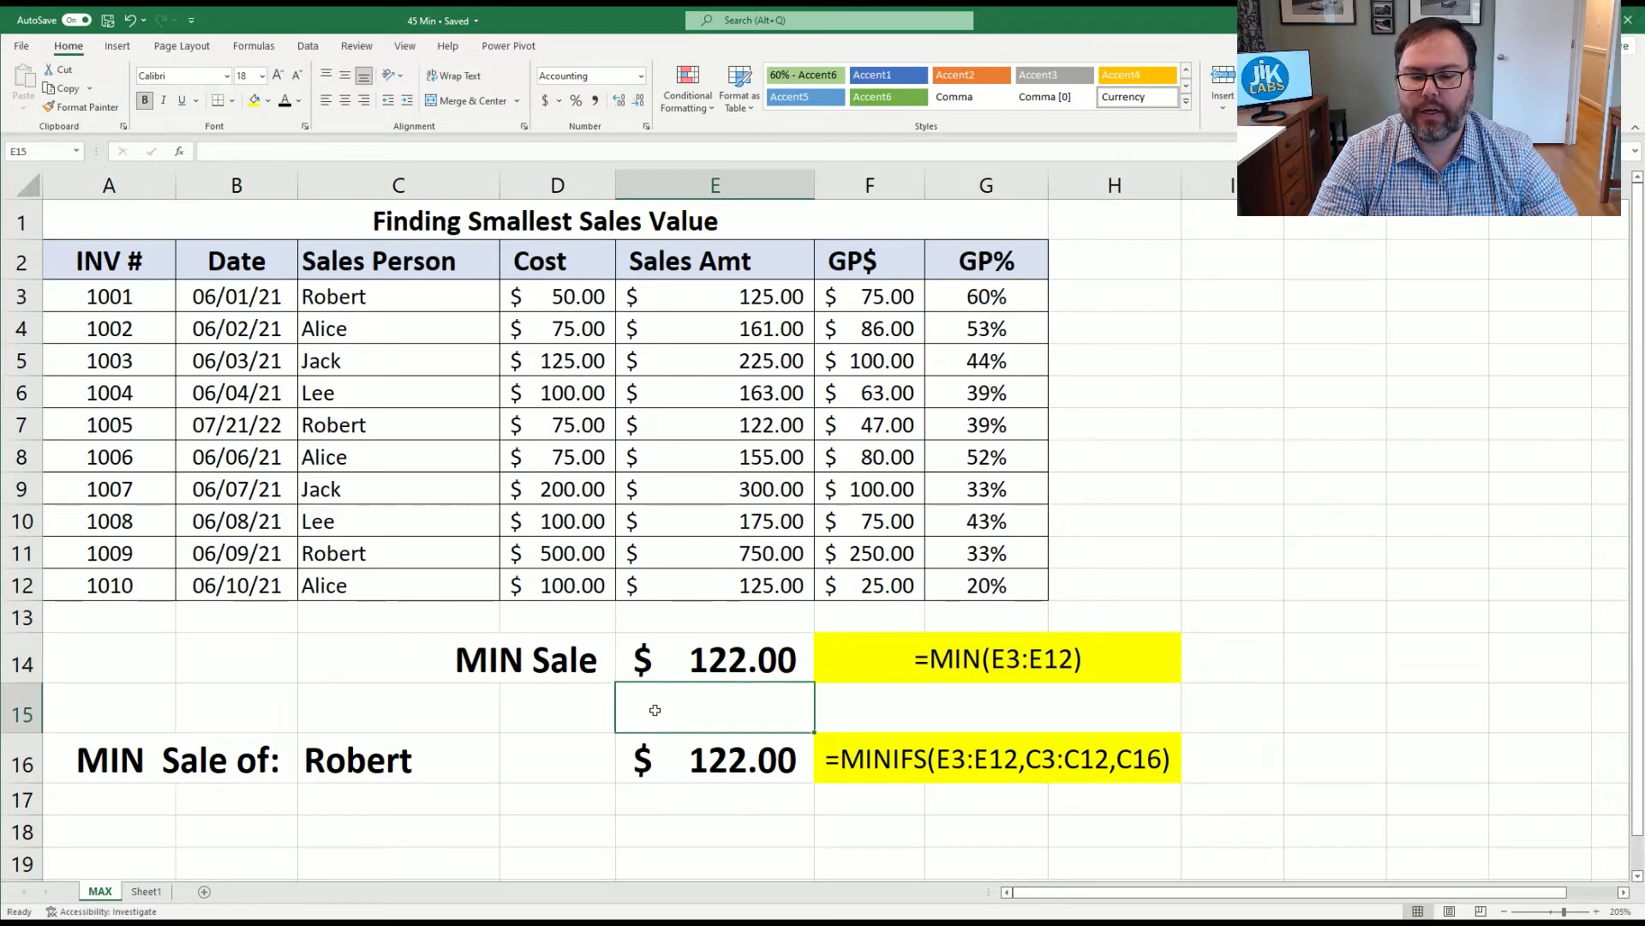
left_click(451, 762)
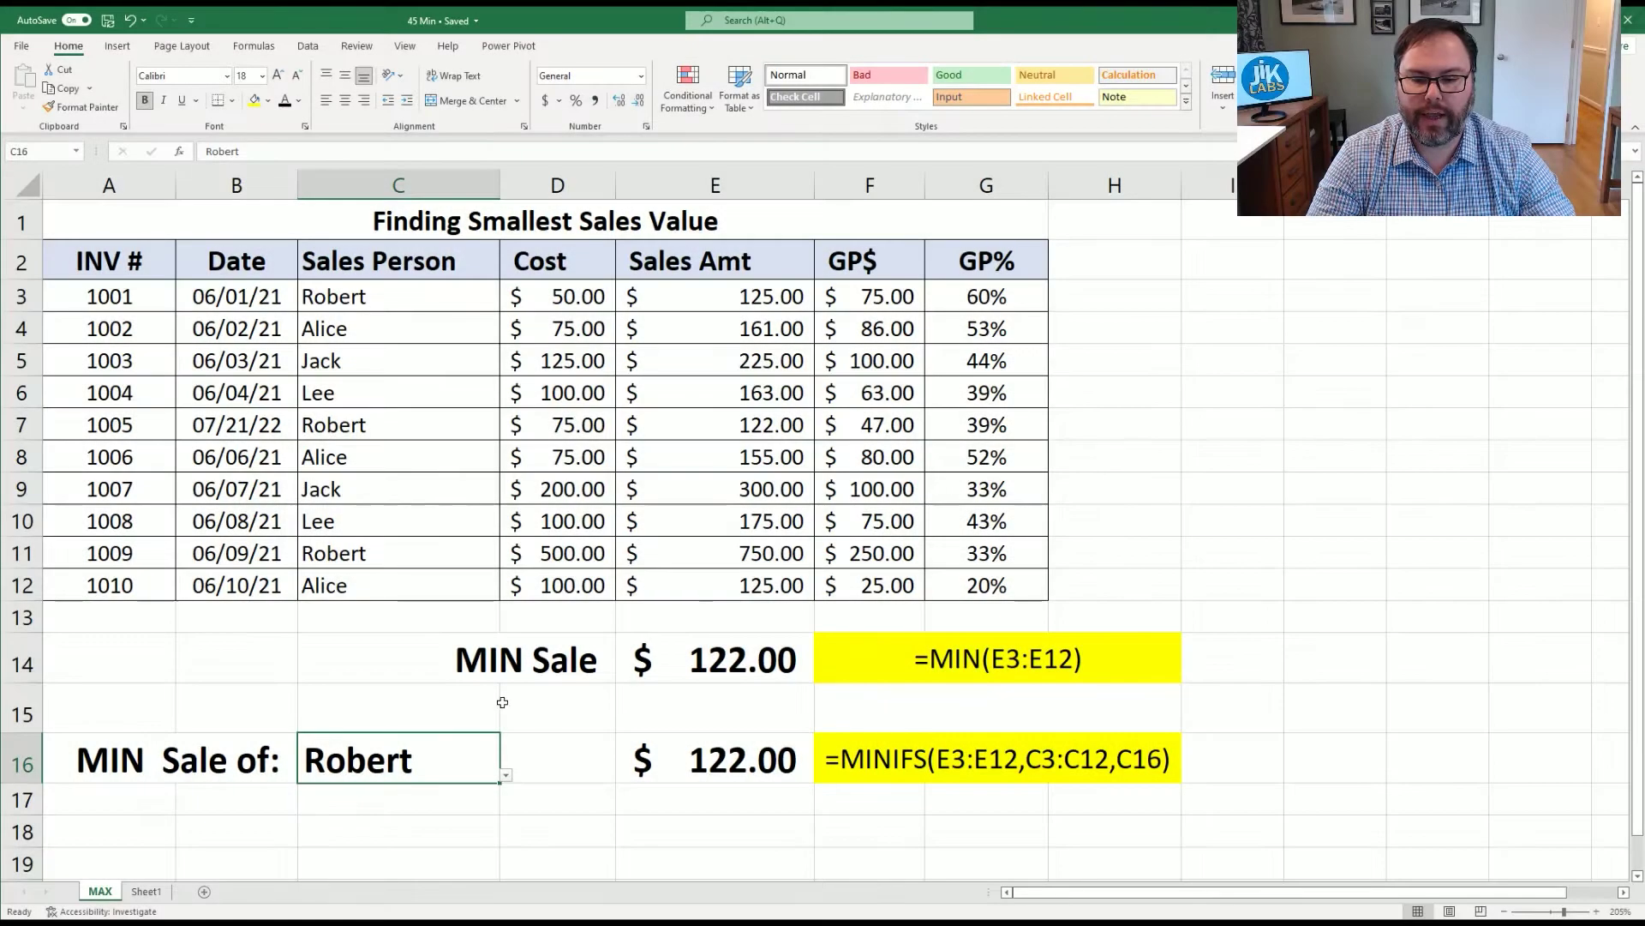
Enter =MIN(B3:B12) in cell B14 to find the earliest invoice date
left_click(240, 649)
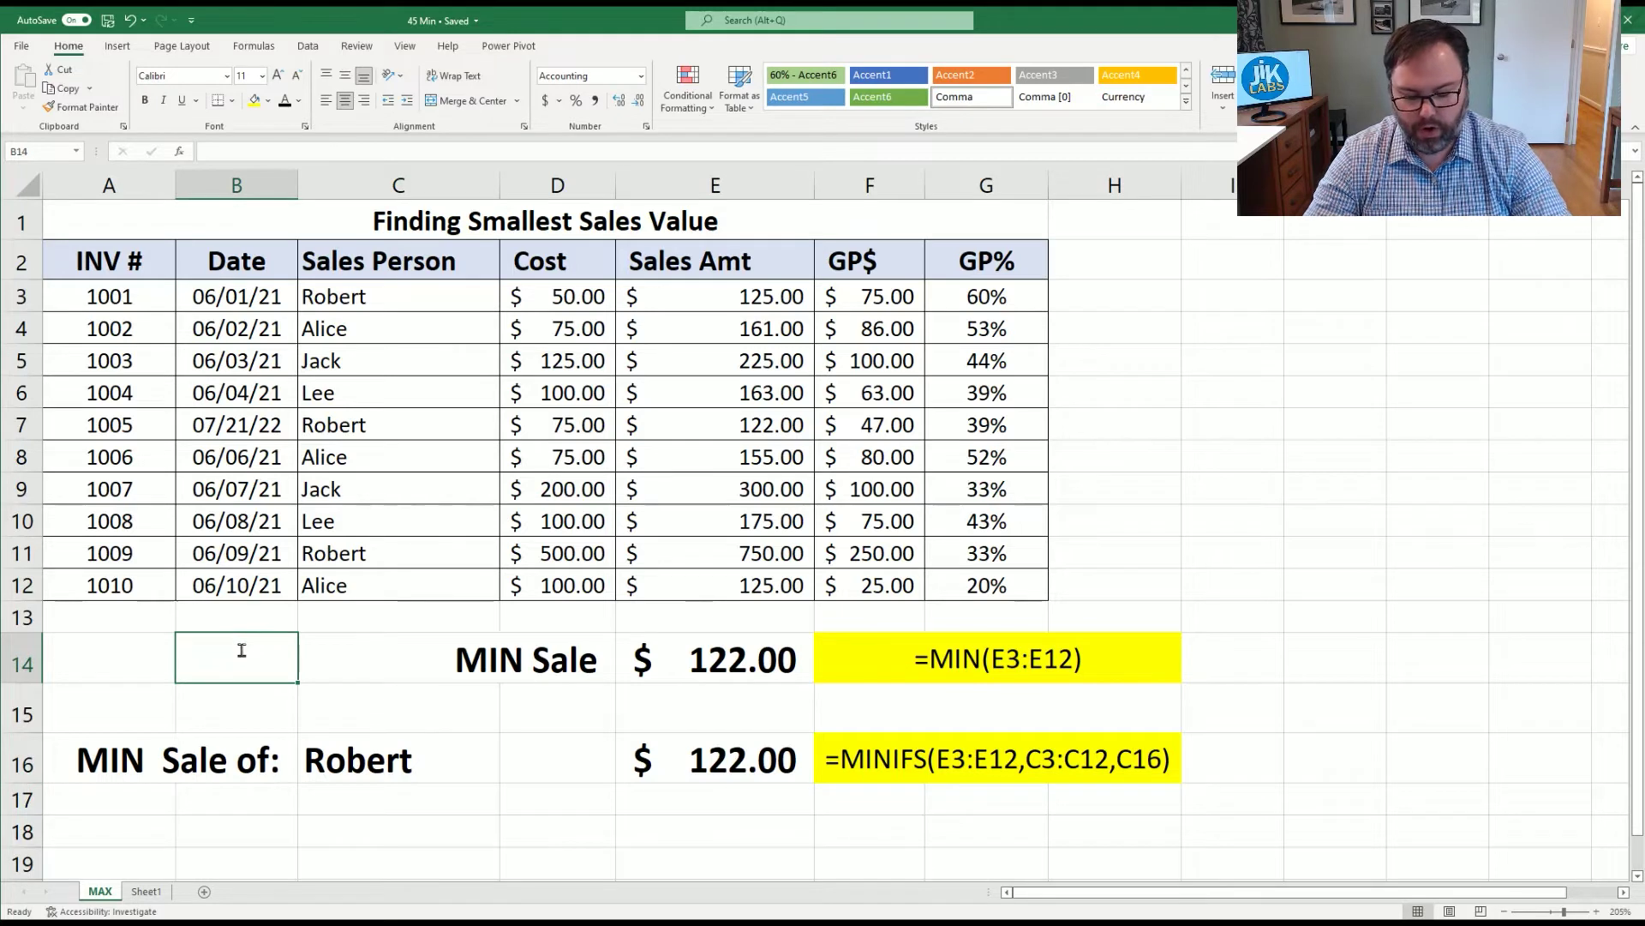
type("=min(")
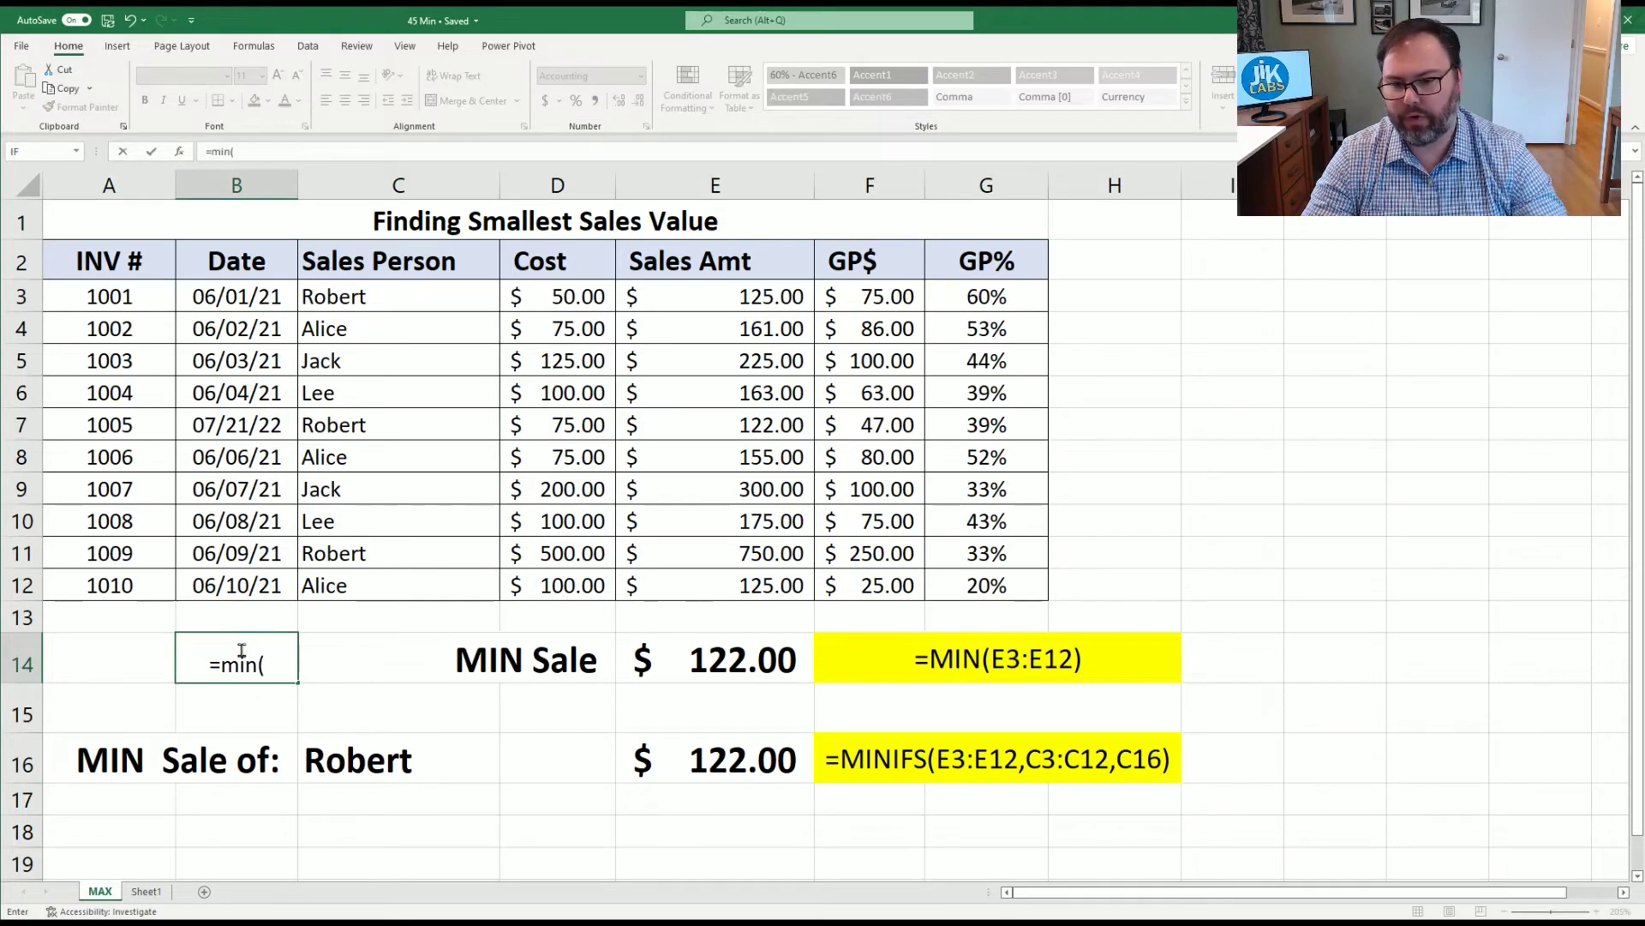
left_click_drag(227, 299, 262, 580)
type(")")
key("Return")
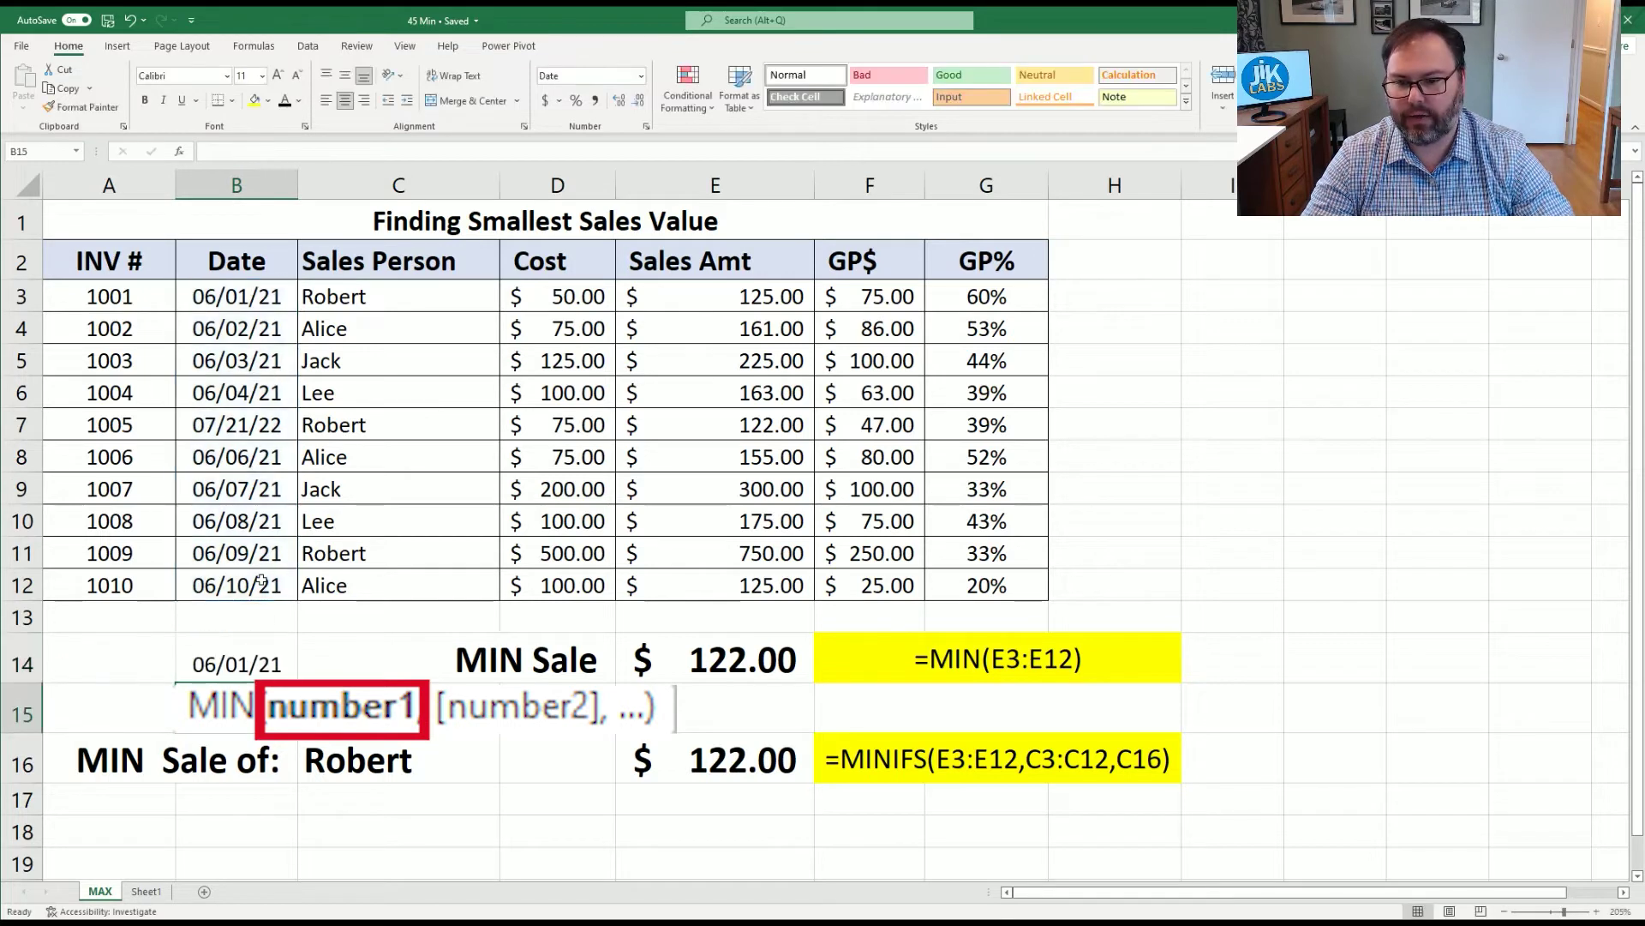
key("Up")
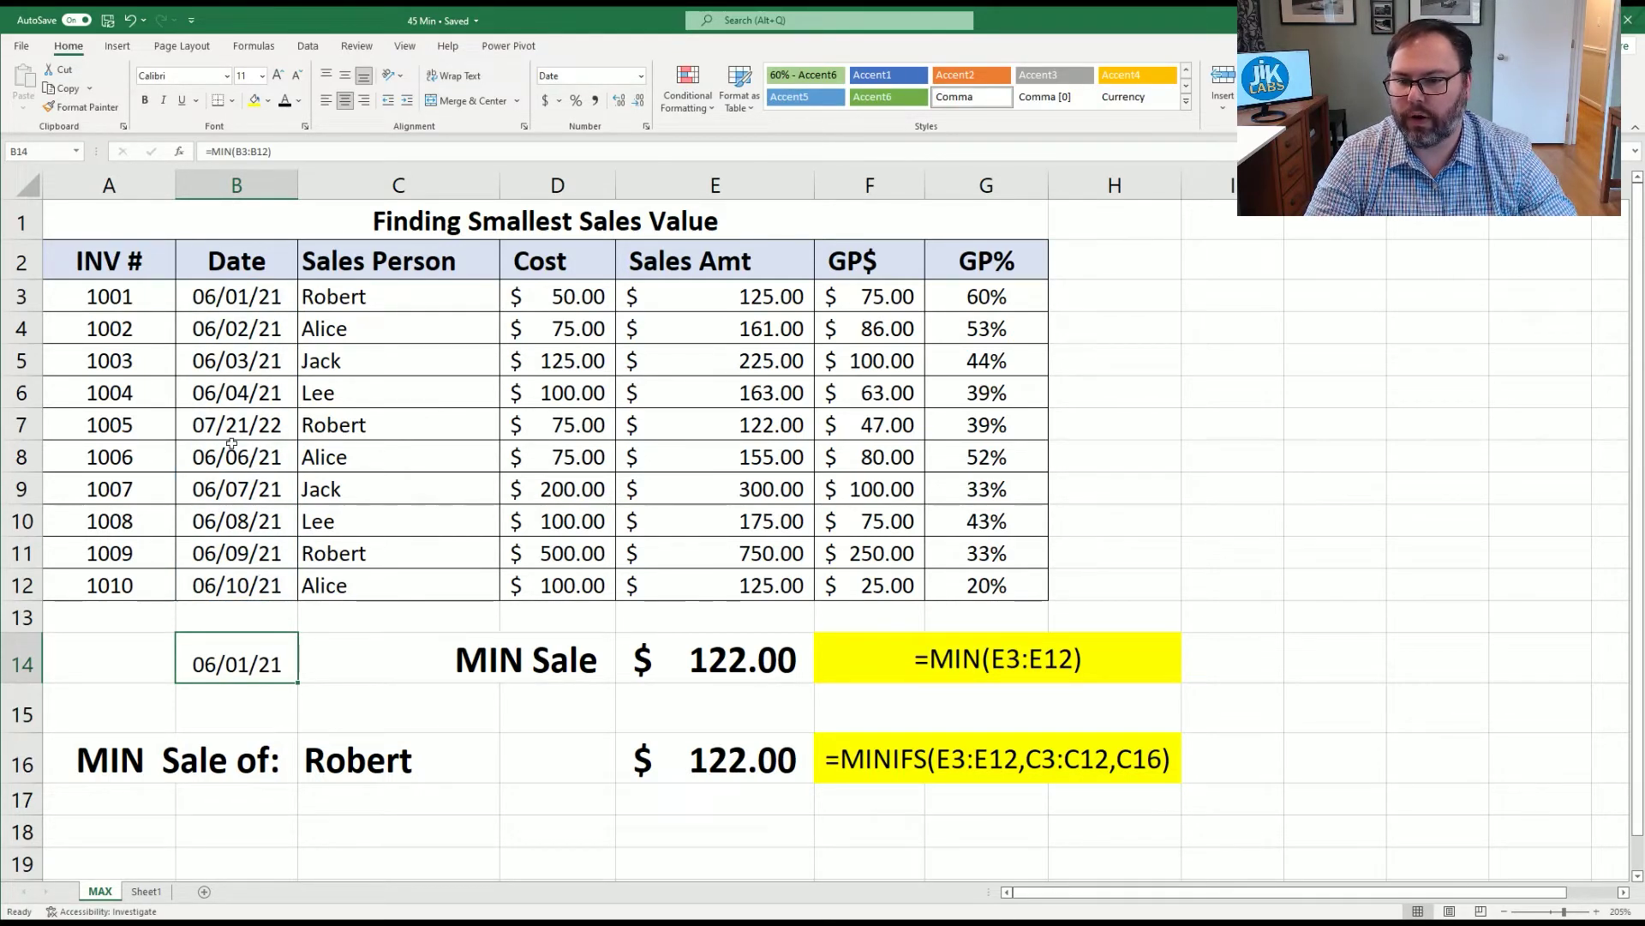
Try 1/1/1990 as the date in B11, undo it, and clear the date MIN formula from B14
left_click(235, 550)
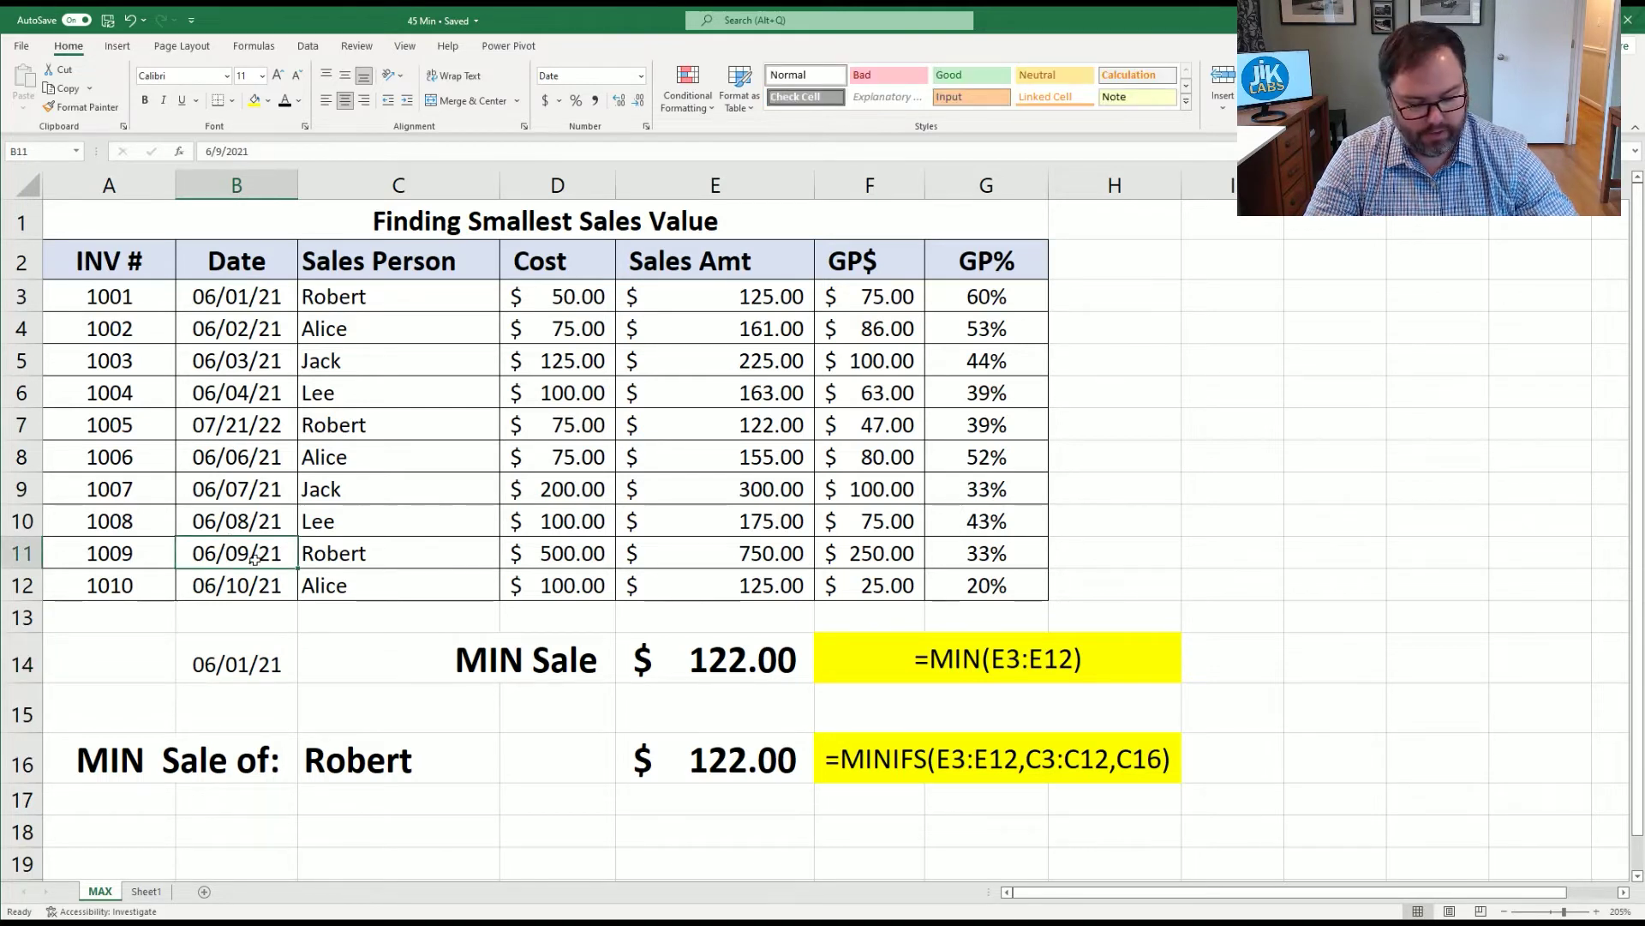
type("1/1")
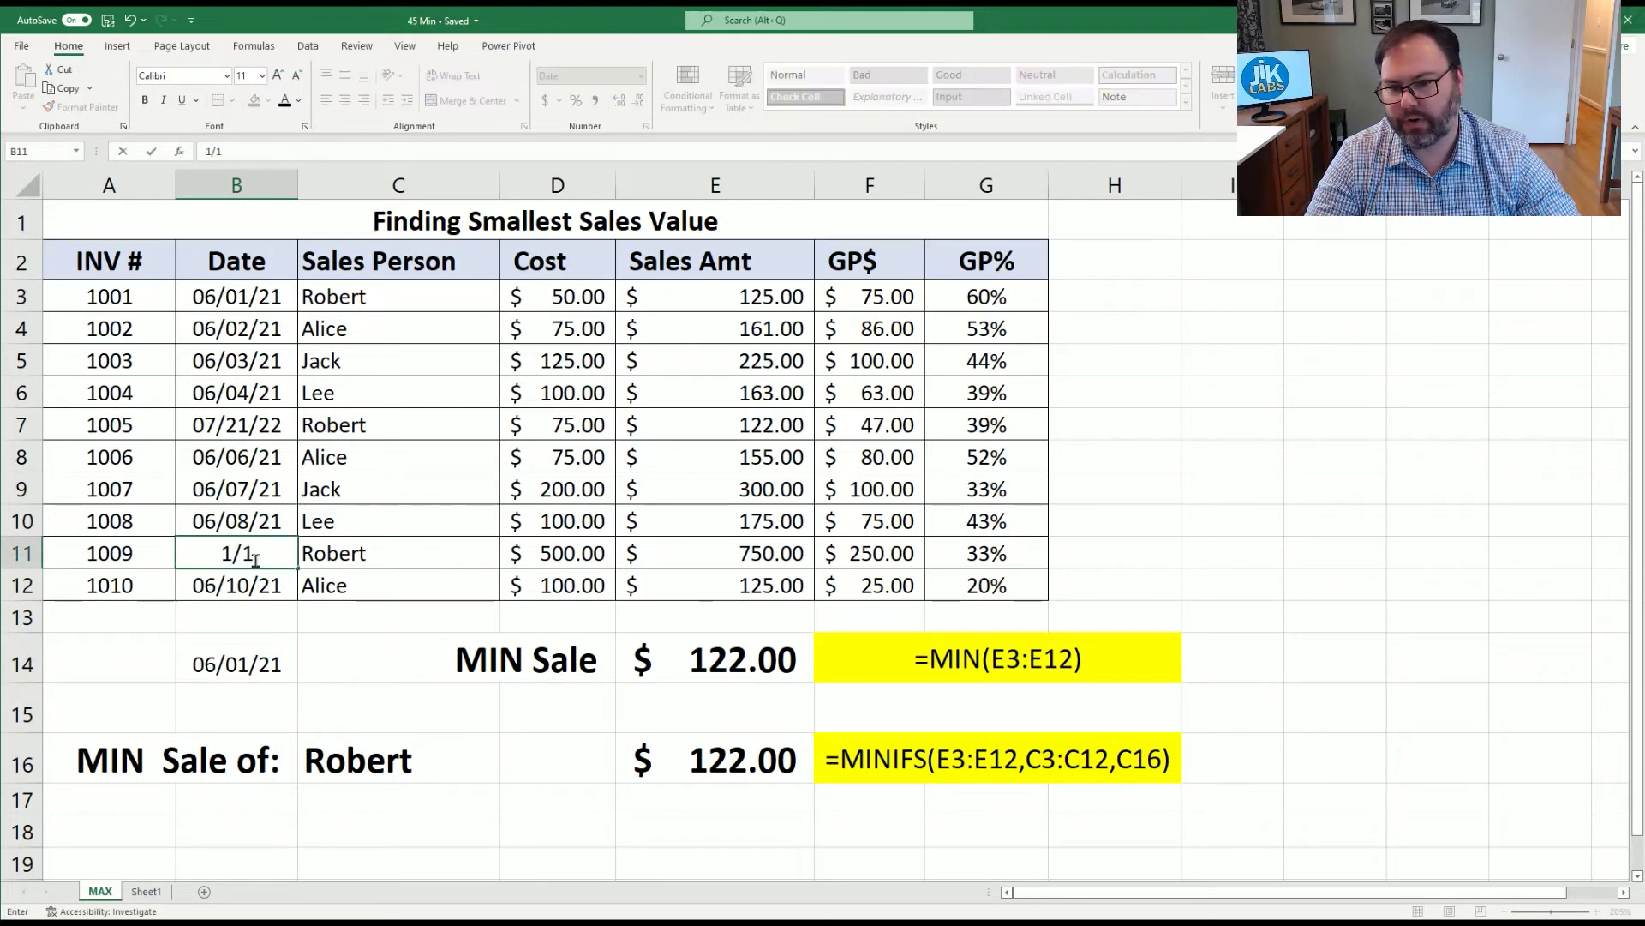
type("/1990")
key("Return")
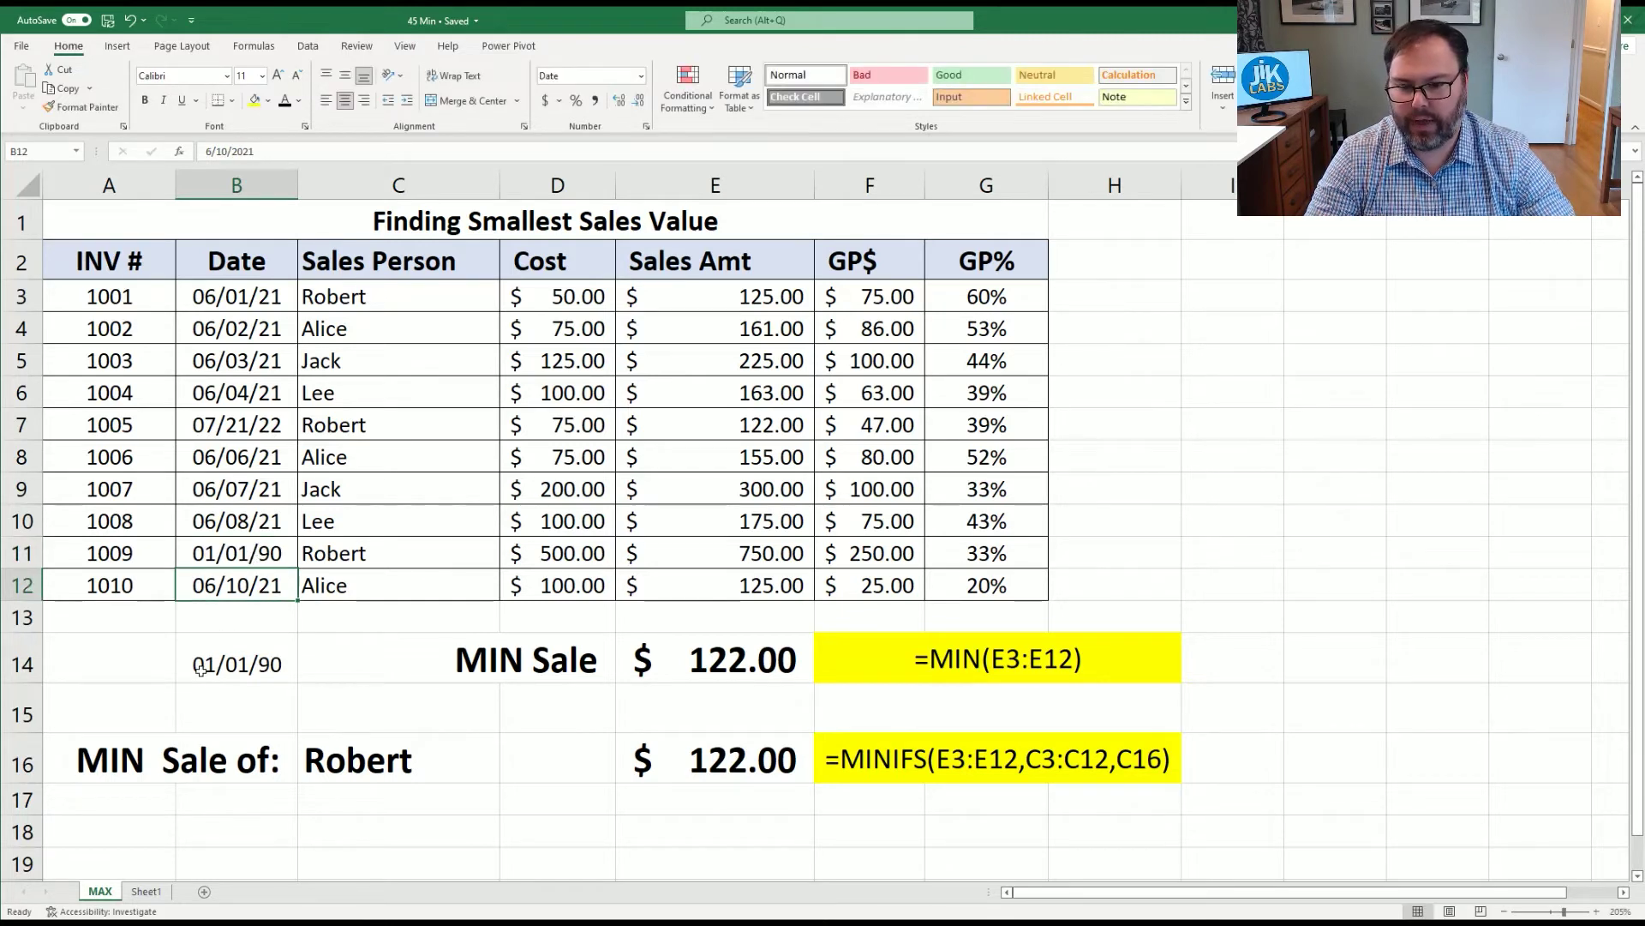
key("ctrl+z")
left_click(257, 657)
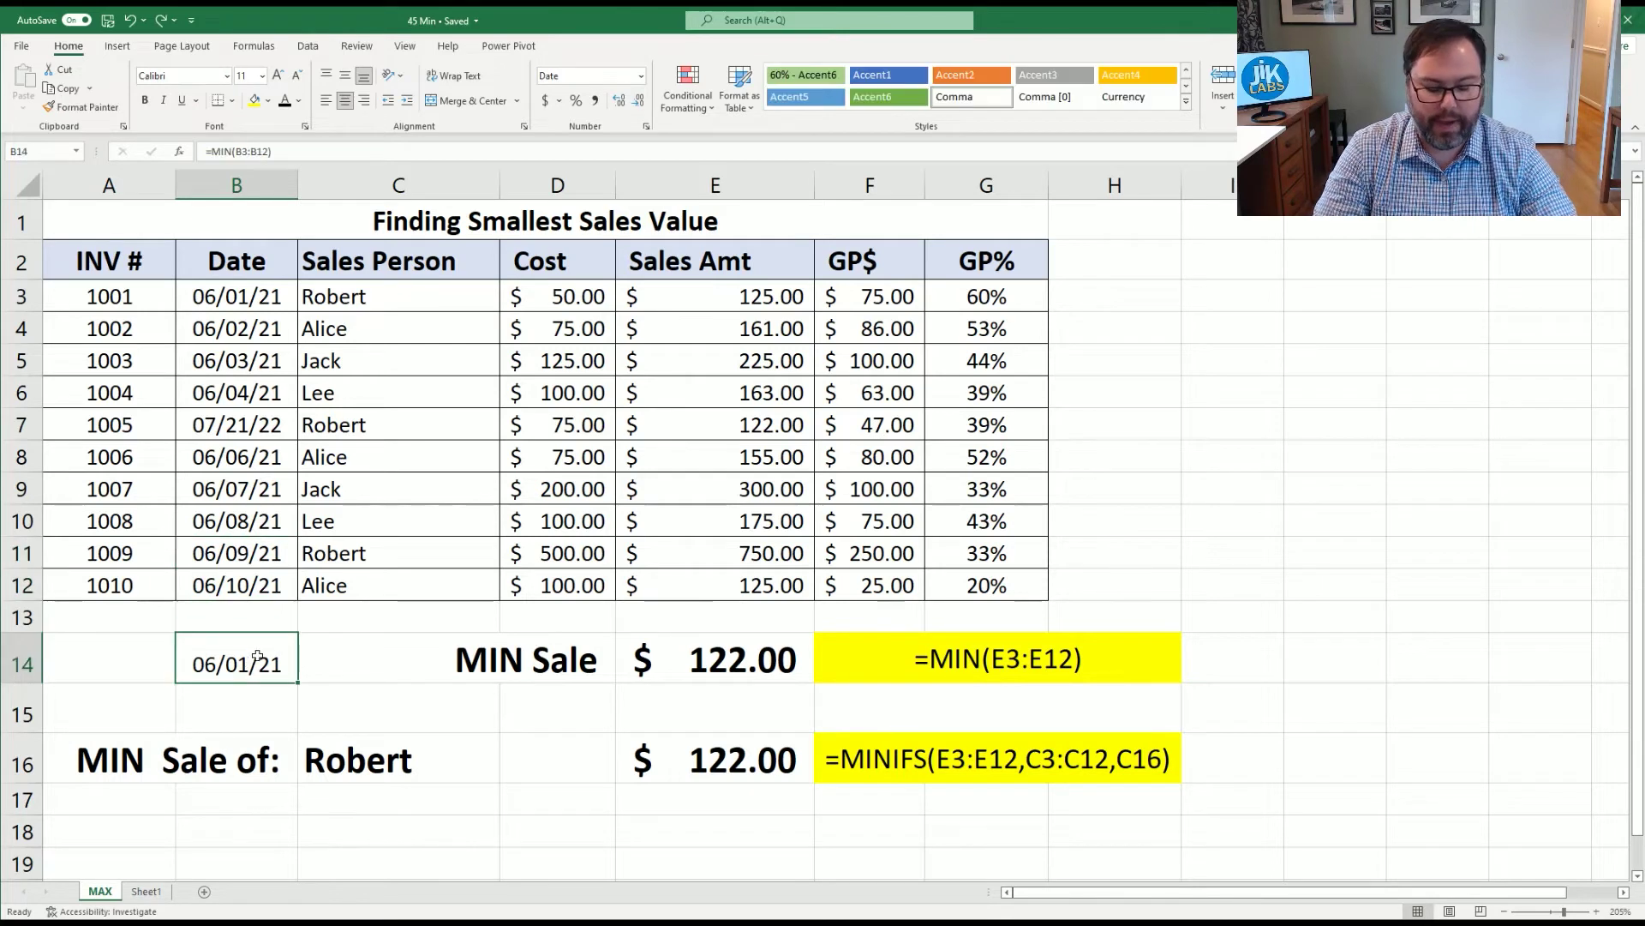
key("Delete")
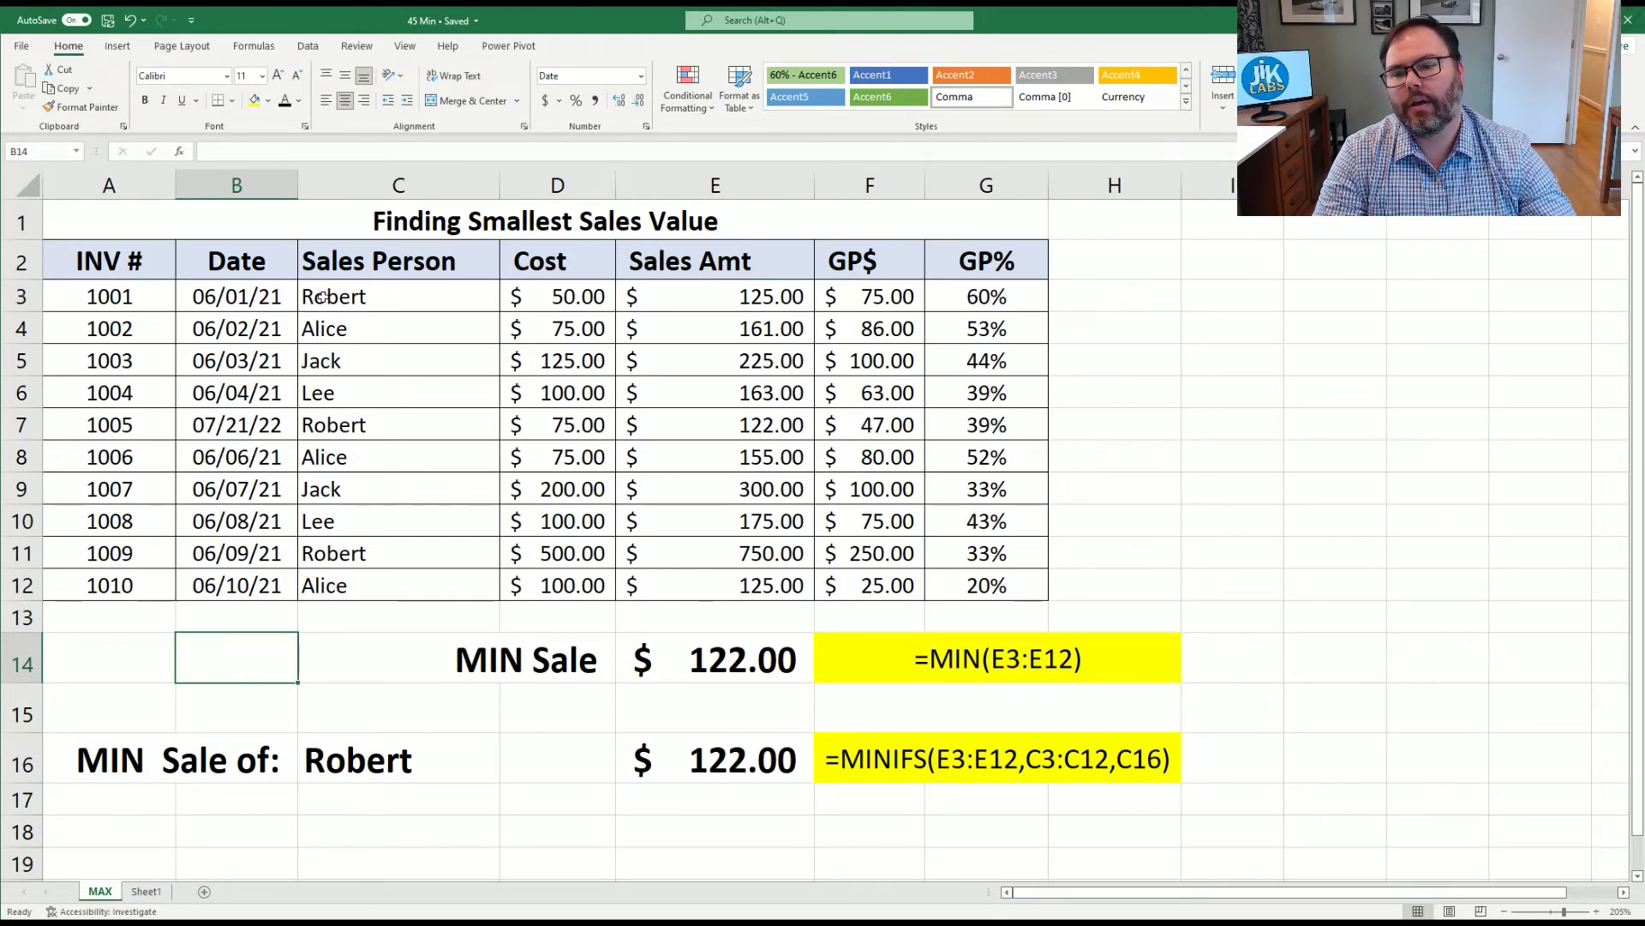
left_click_drag(81, 300, 116, 307)
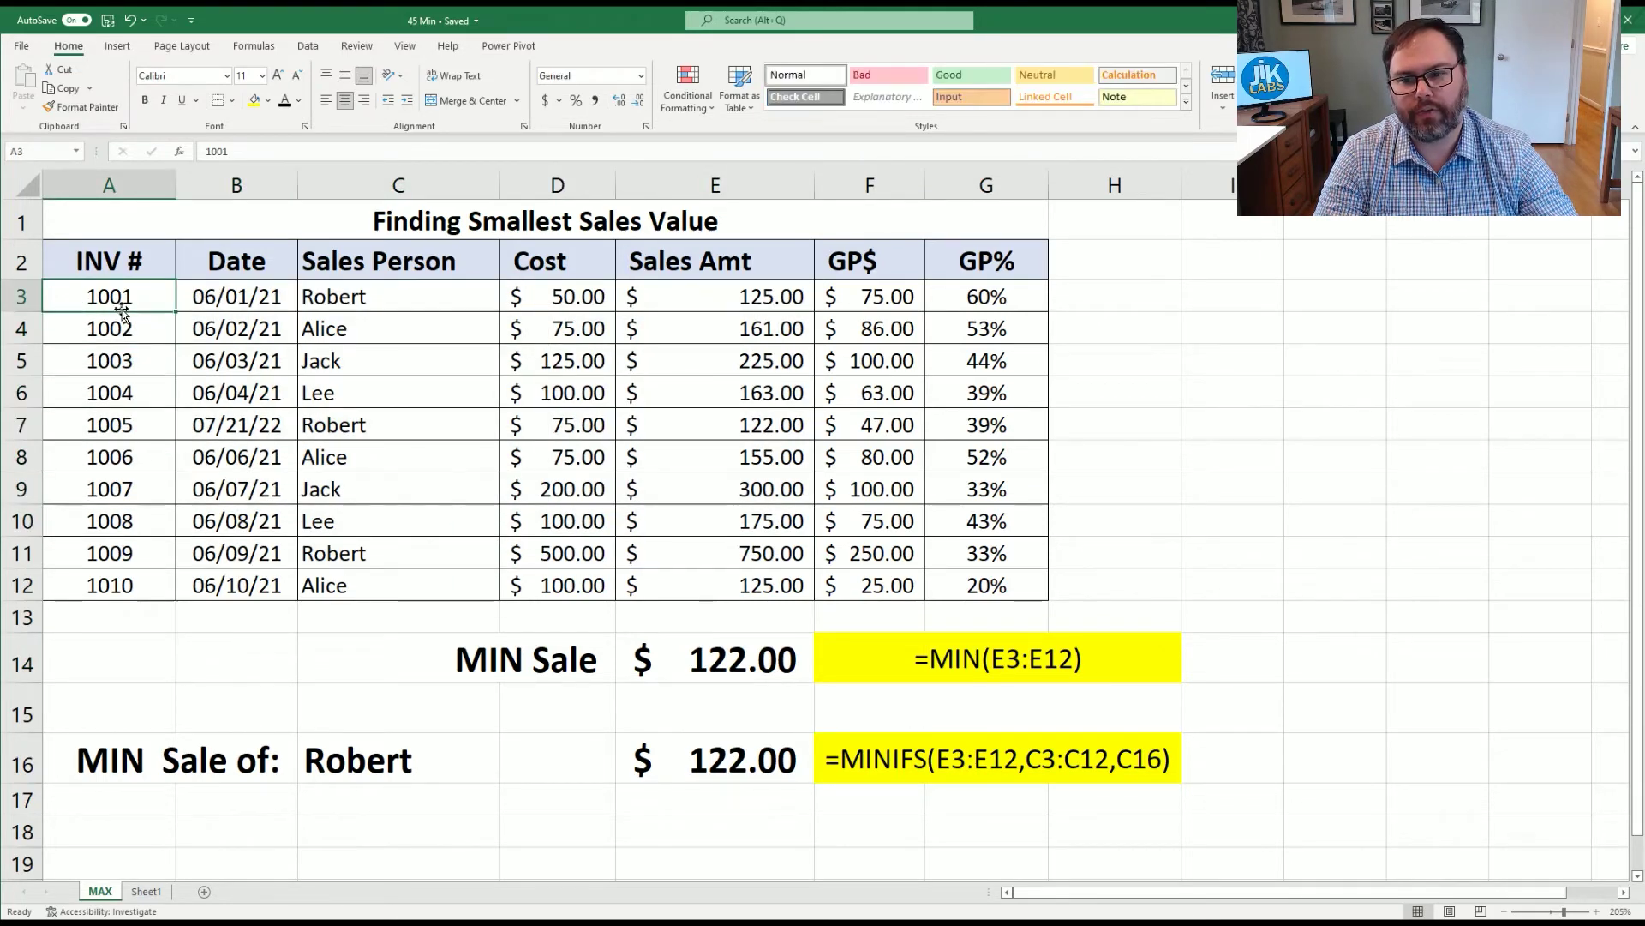
scroll(274, 358, "down", 8)
scroll(274, 360, "up", 8)
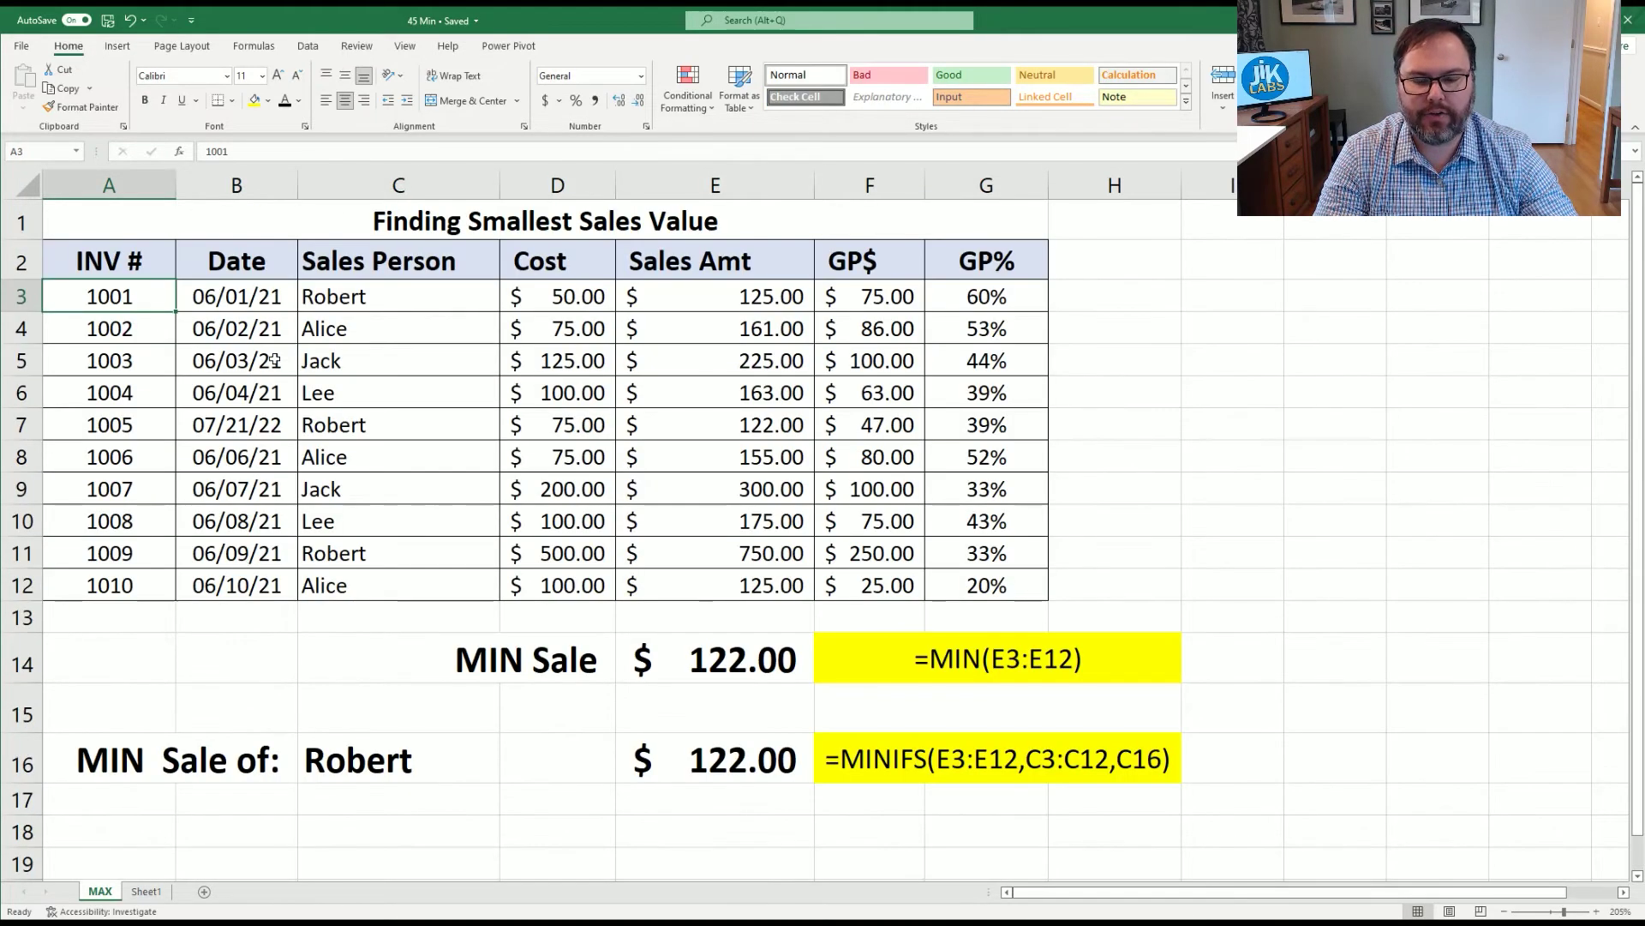